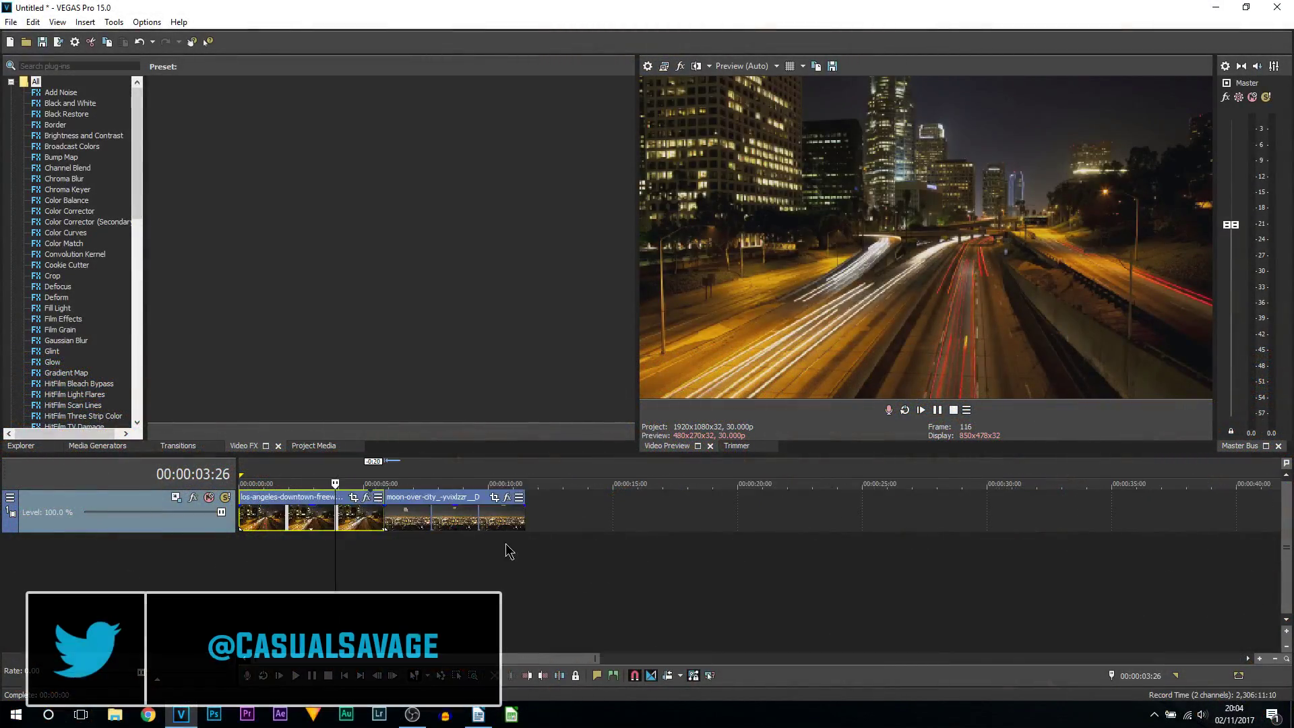
# Step: Preview both clips and split the freeway clip ten frames before the join, at 00:00:05:15
pyautogui.scroll(2, 550, 554)
pyautogui.press('space')
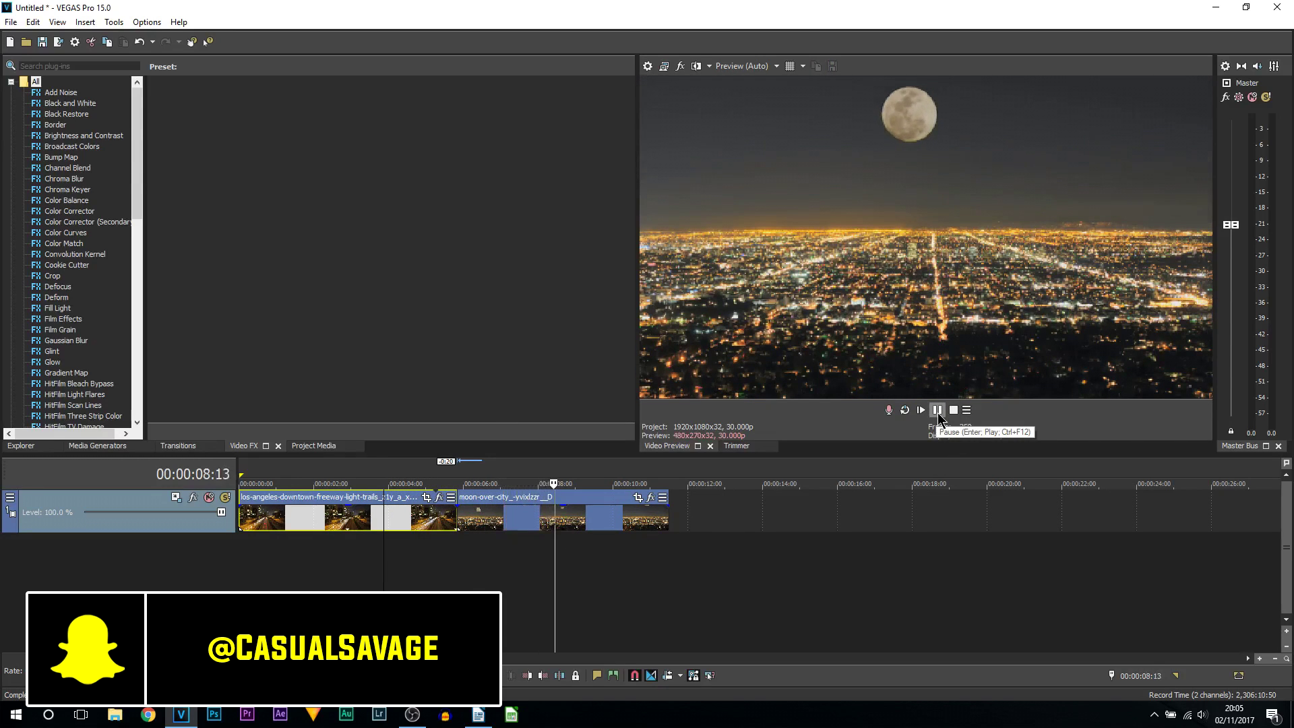
pyautogui.click(938, 410)
pyautogui.click(451, 532)
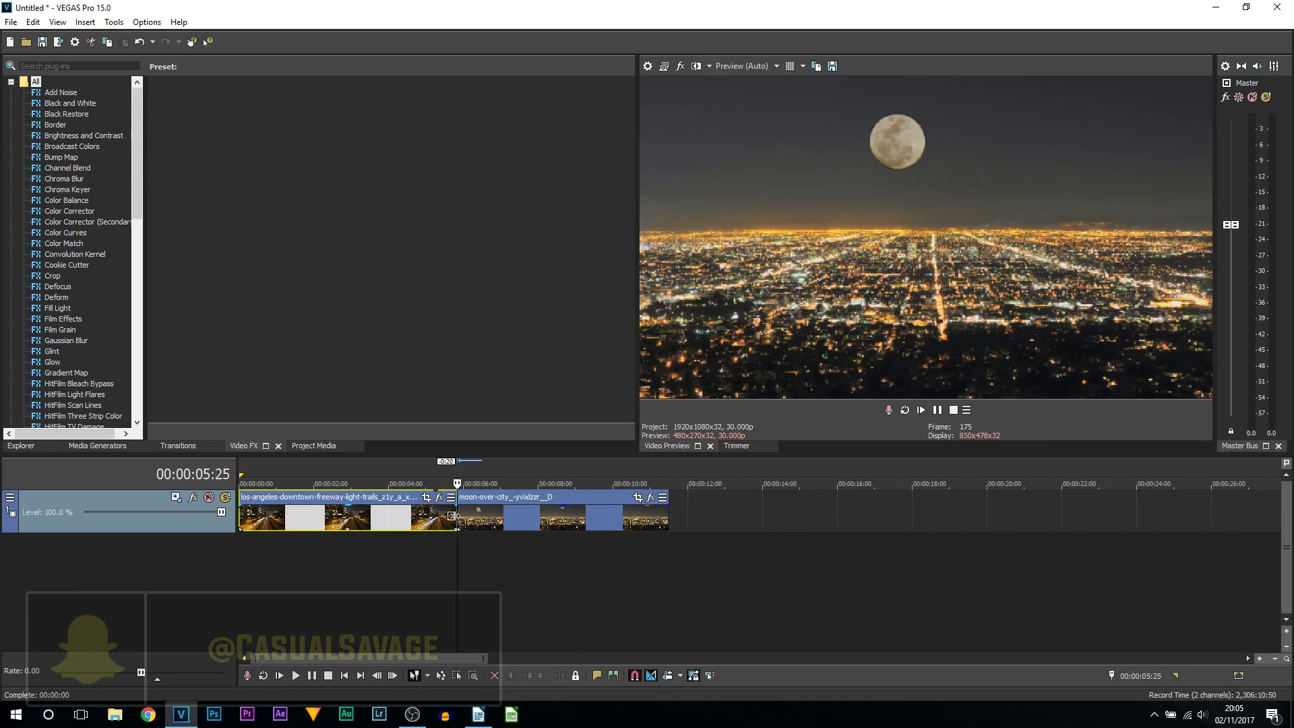
pyautogui.scroll(4, 725, 532)
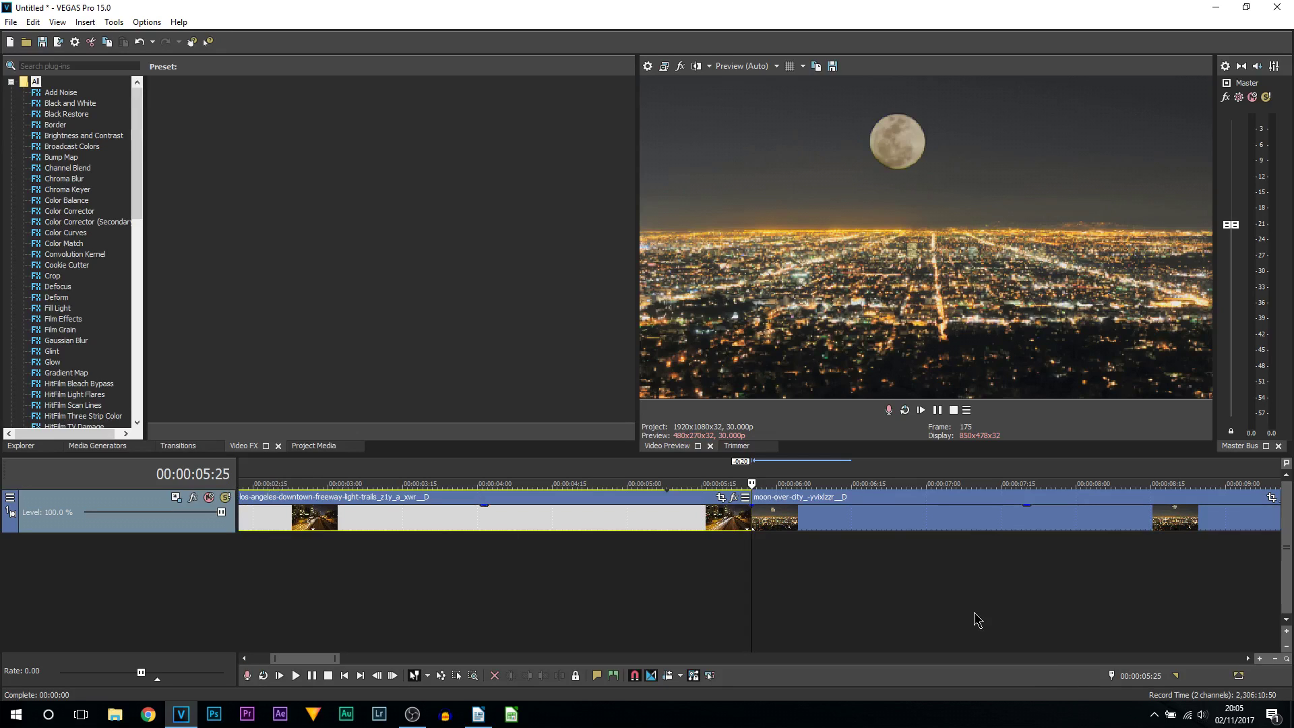
pyautogui.press('Left')
pyautogui.press('Left')
pyautogui.press('Left')
pyautogui.press('Left')
pyautogui.press('Left')
pyautogui.press('Left')
pyautogui.press('Left')
pyautogui.press('Left')
pyautogui.press('Left')
pyautogui.press('Left')
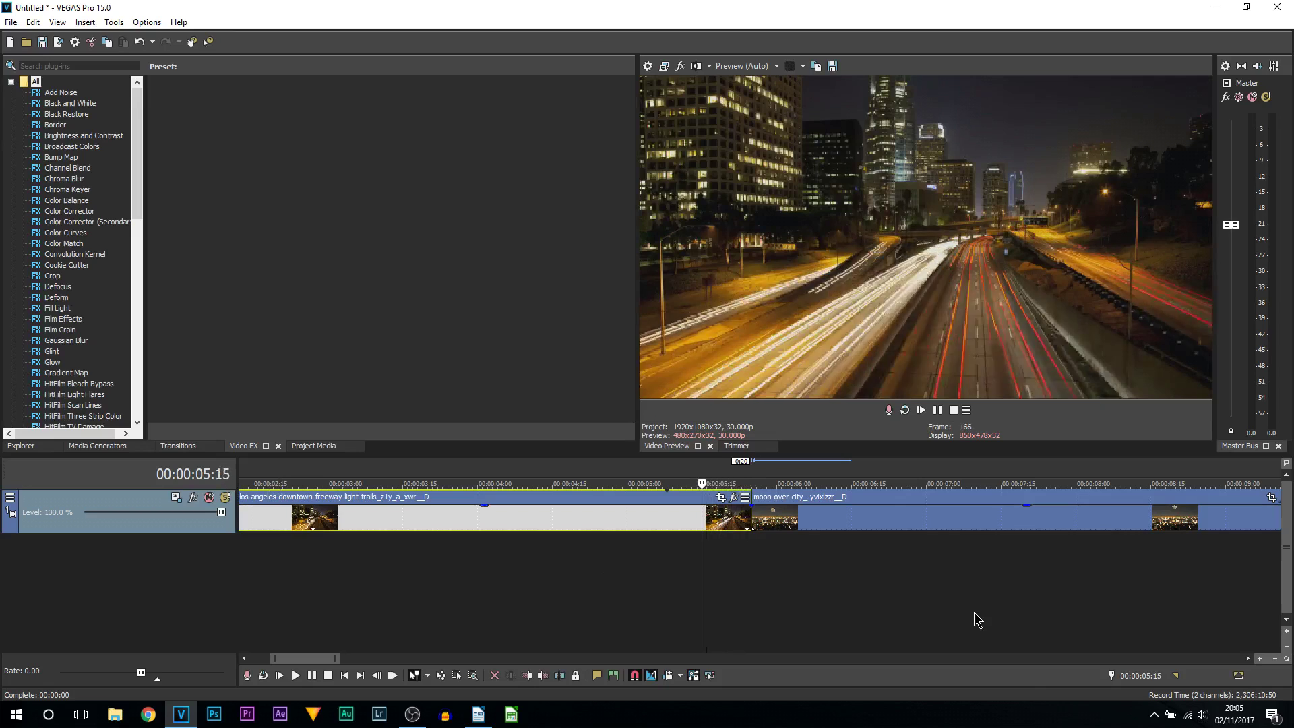
pyautogui.press('s')
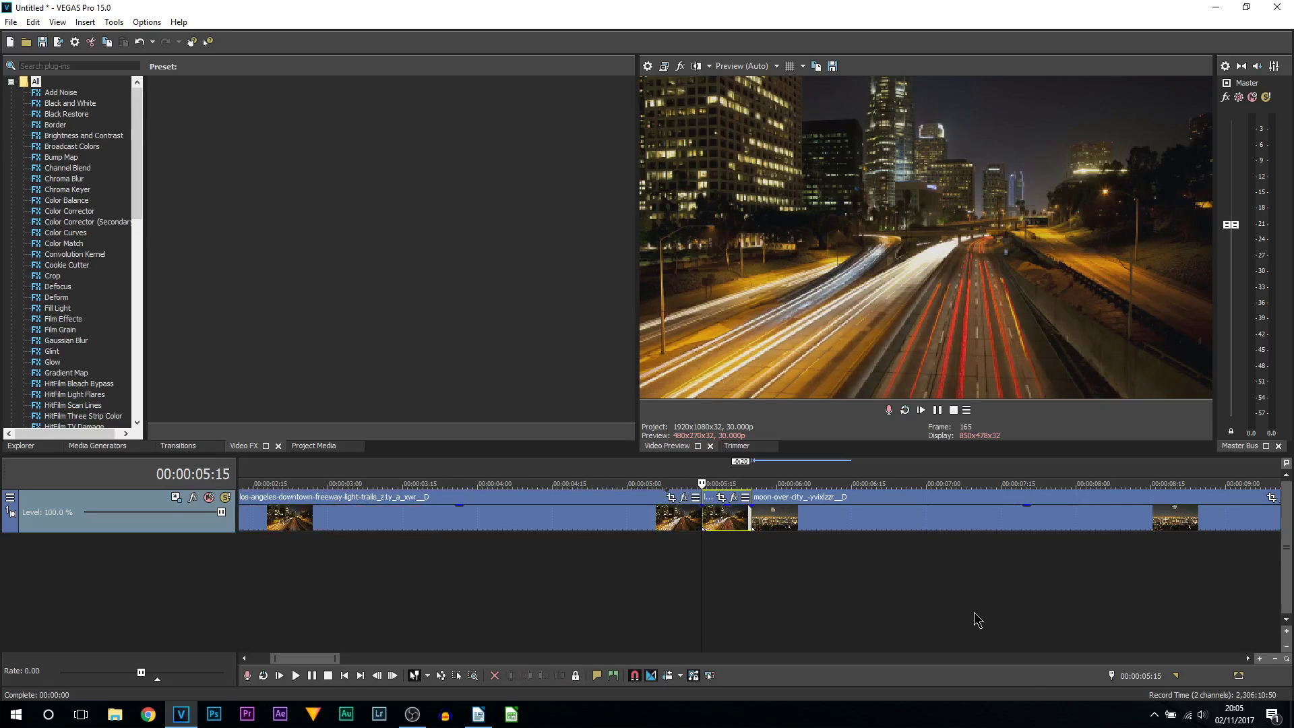
# Step: Split the moon-over-city clip ten frames past the join at 00:00:06:05, and open Pan/Crop on the short freeway piece
pyautogui.click(752, 525)
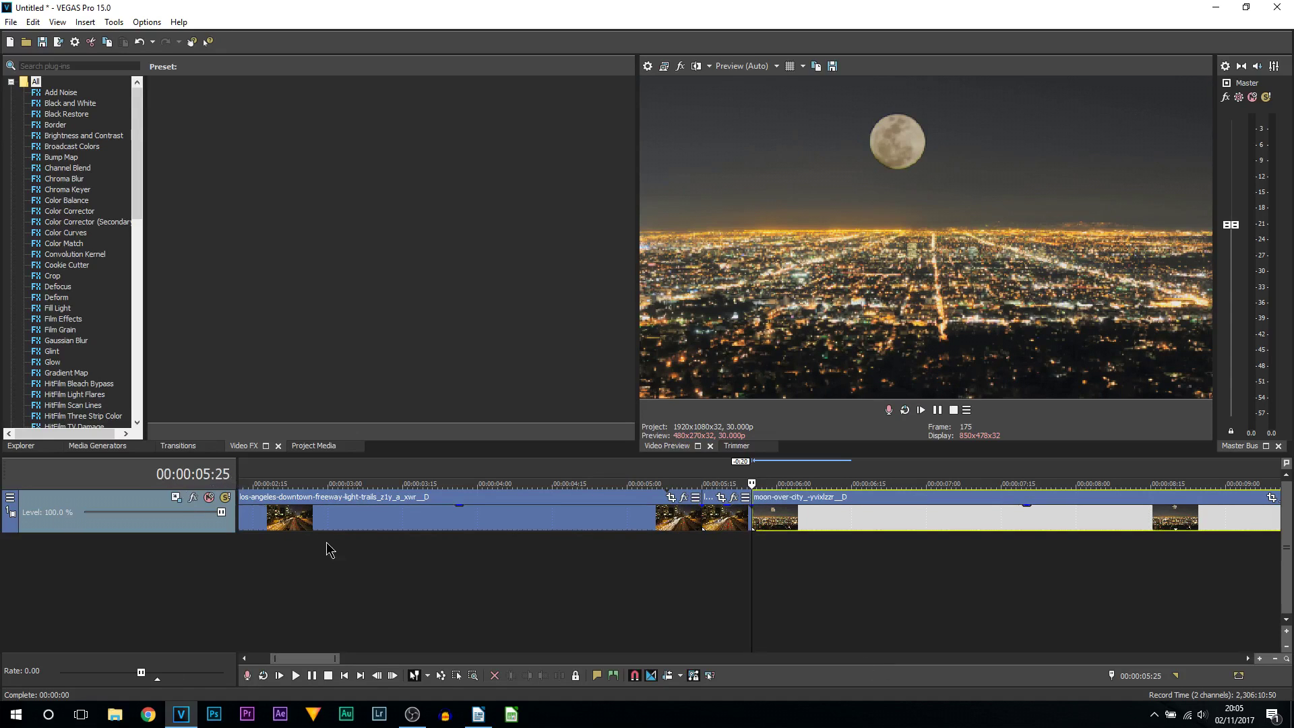
pyautogui.press('space')
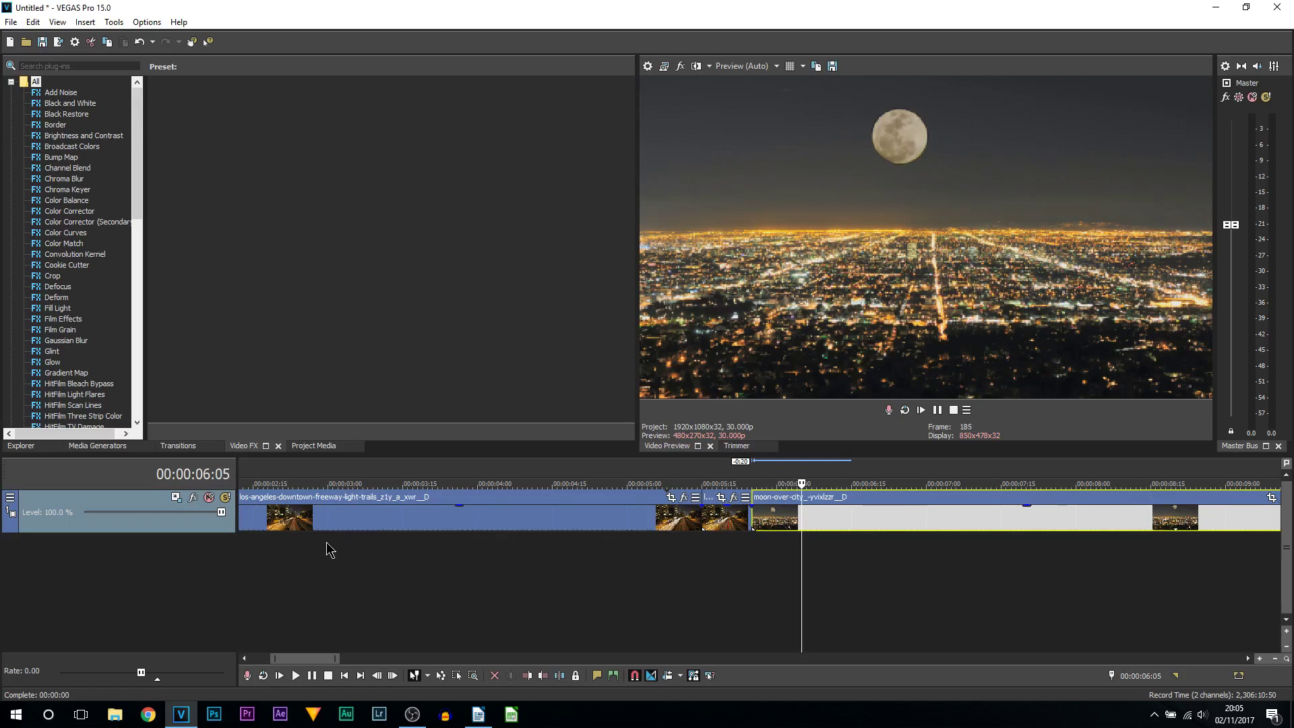
pyautogui.press('s')
pyautogui.scroll(3, 813, 573)
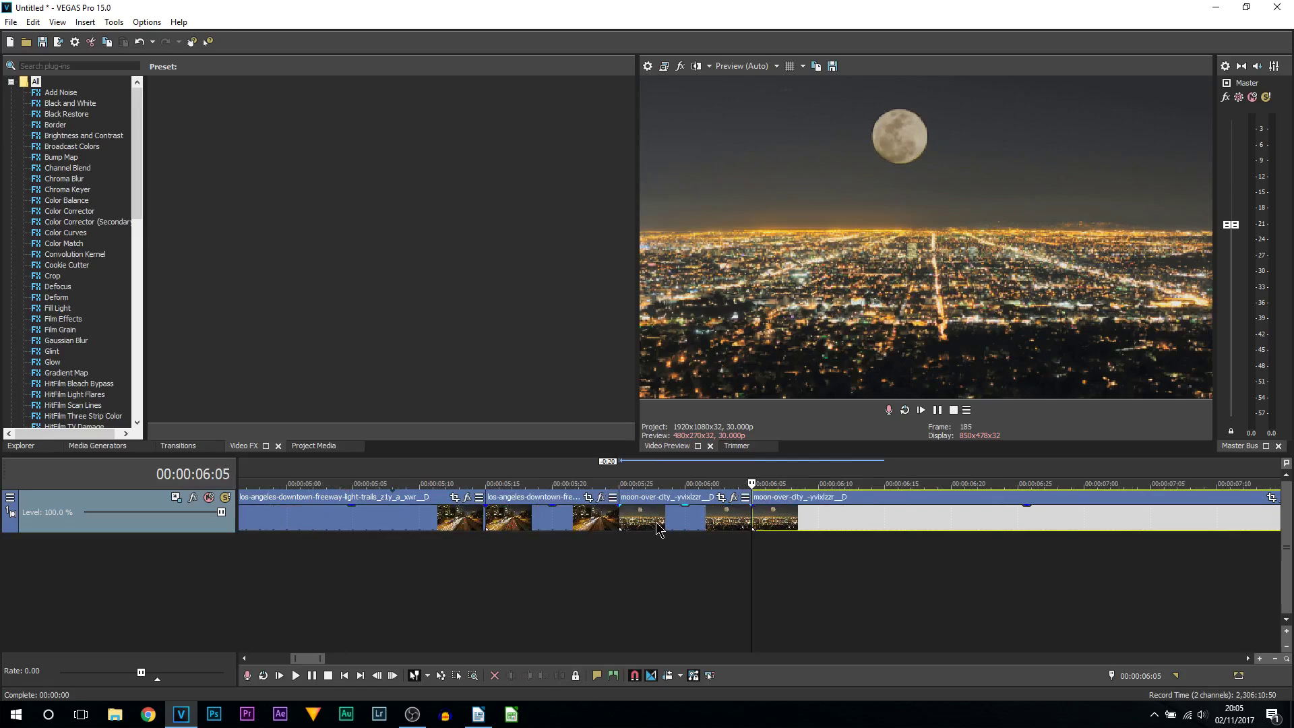
pyautogui.click(595, 525)
pyautogui.moveTo(595, 522); pyautogui.dragTo(616, 543)
pyautogui.press('Left')
pyautogui.press('Right')
pyautogui.press('Left')
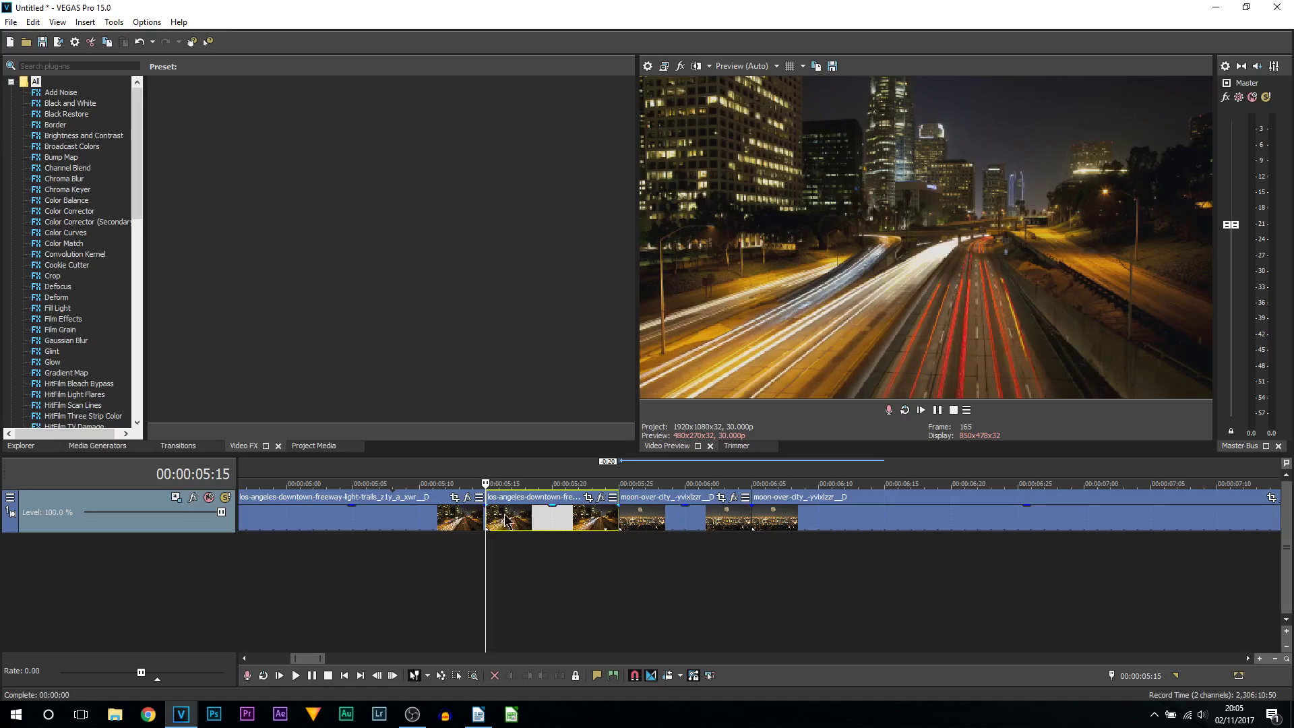
pyautogui.click(588, 499)
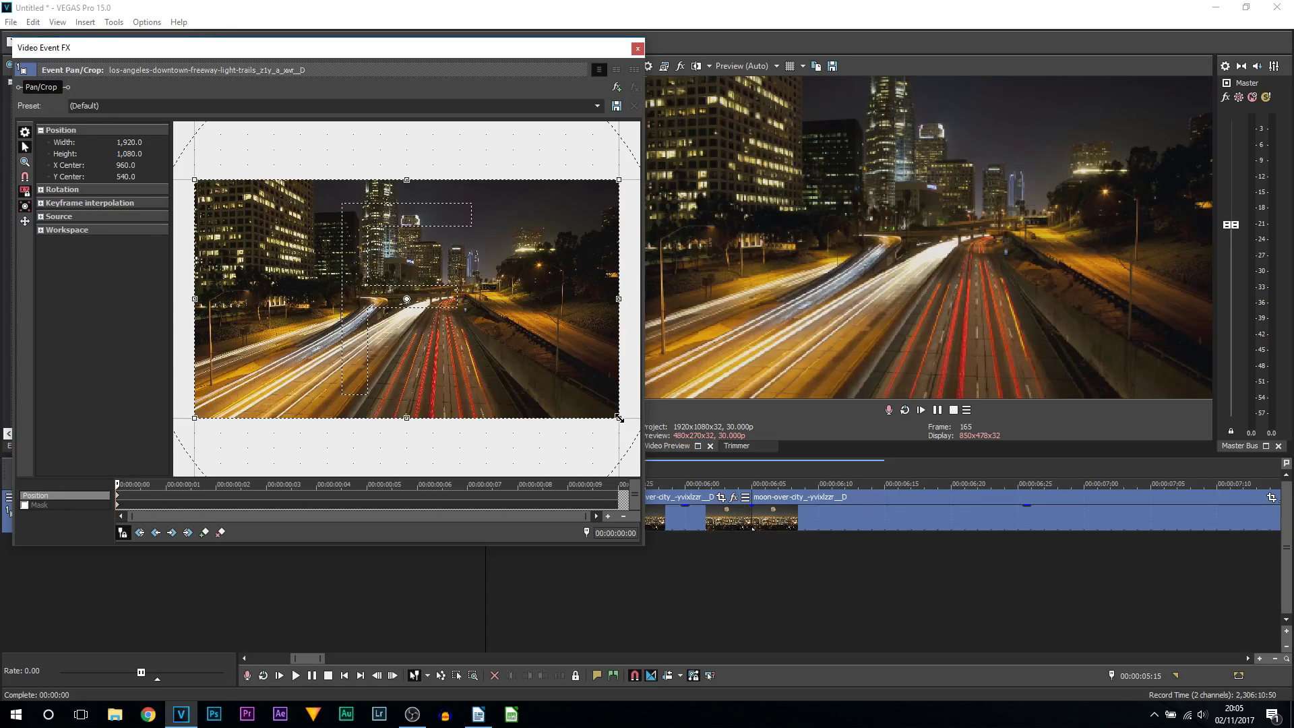
# Step: Zoom the freeway crop in slightly and add up-left and rightward shake keyframes, the latter around frame 4
pyautogui.moveTo(619, 418); pyautogui.dragTo(599, 407)
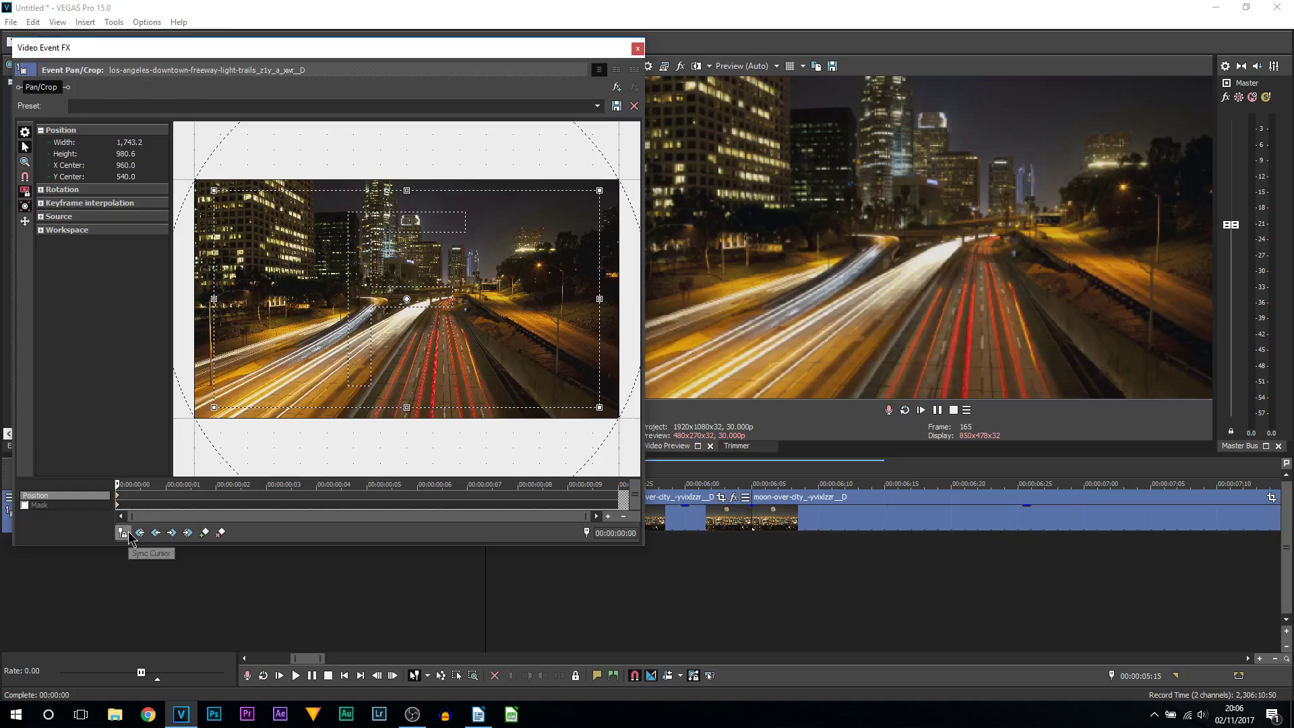
pyautogui.click(215, 501)
pyautogui.moveTo(524, 345); pyautogui.dragTo(511, 339)
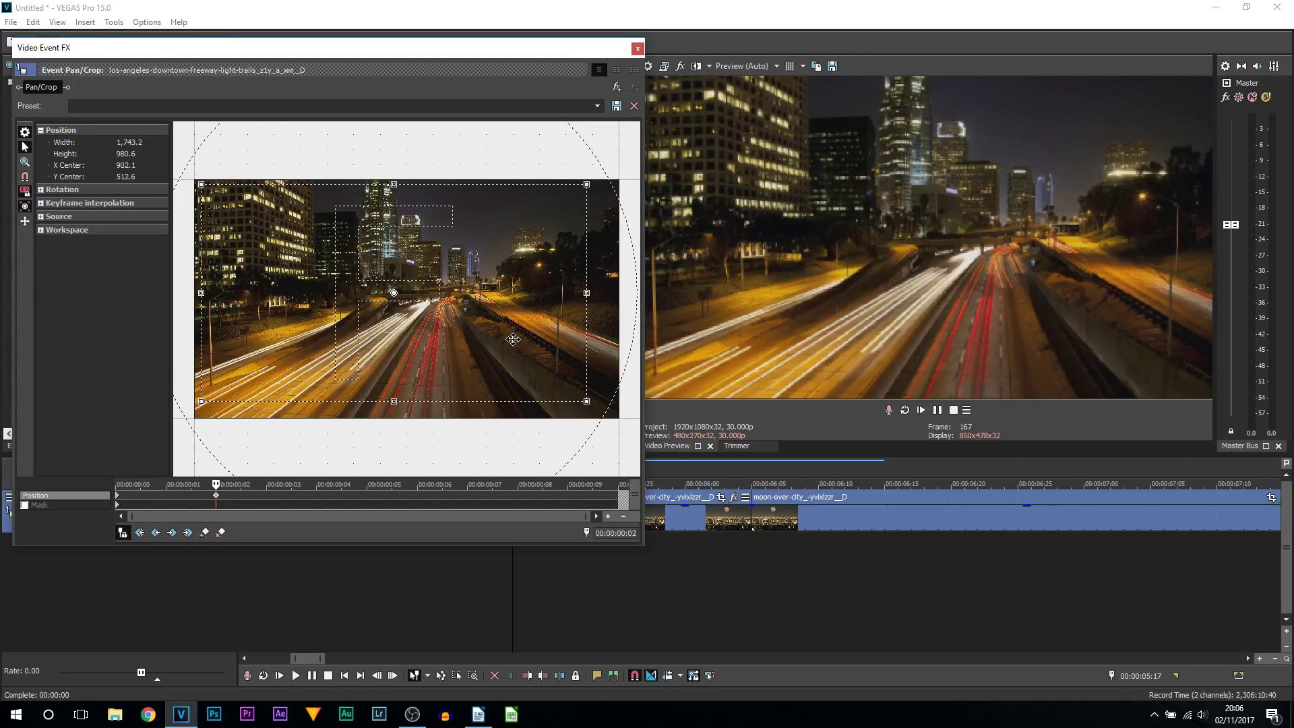
pyautogui.click(284, 500)
pyautogui.moveTo(499, 333); pyautogui.dragTo(521, 334)
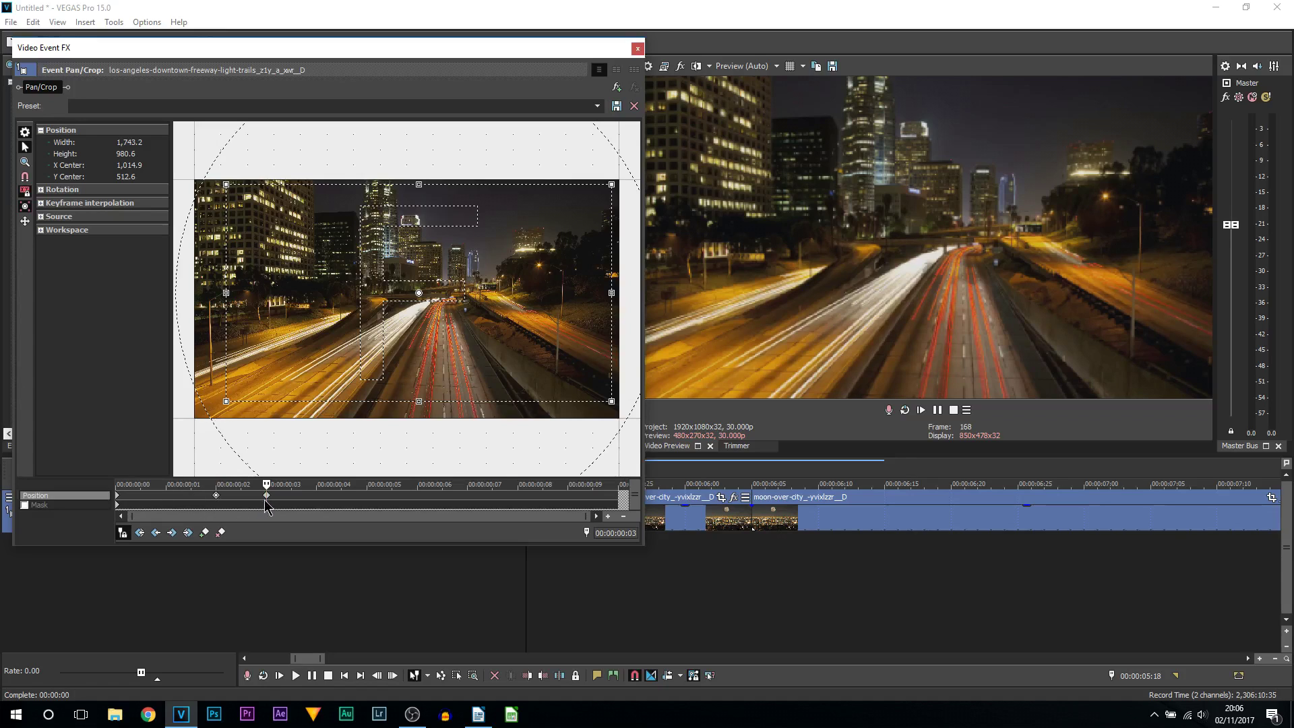
pyautogui.moveTo(267, 497); pyautogui.dragTo(316, 497)
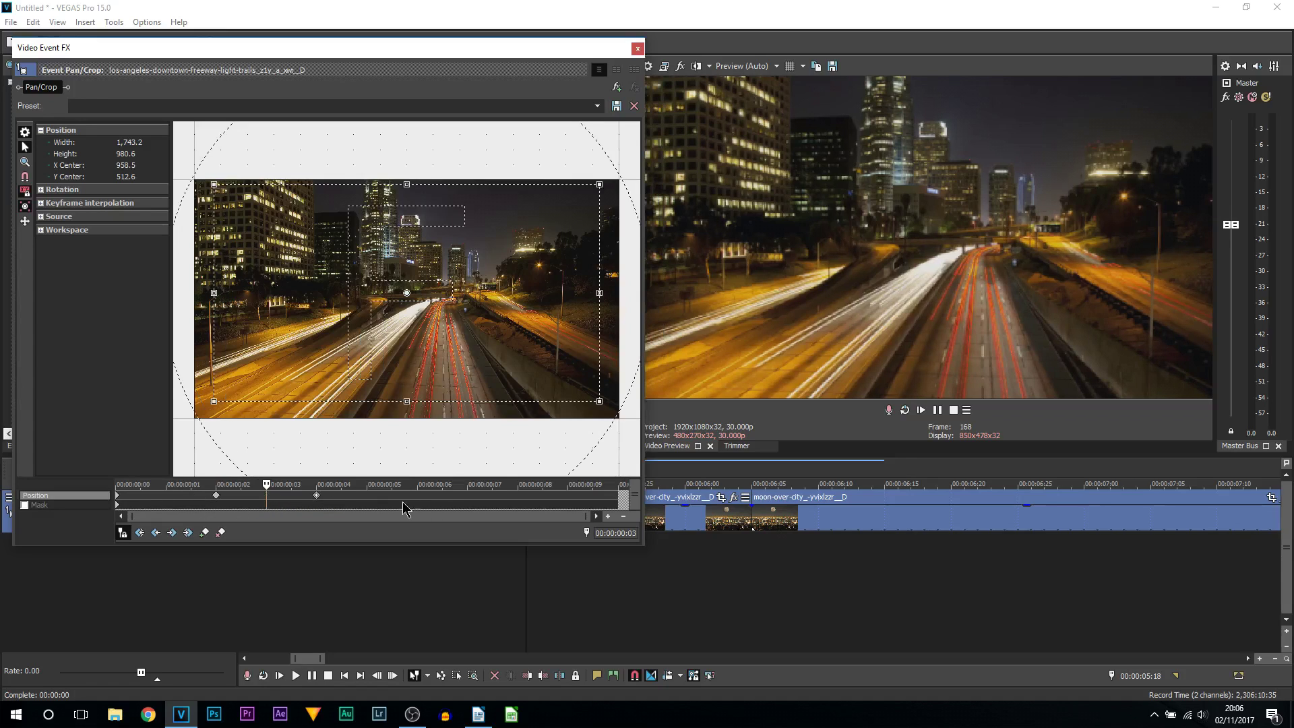
# Step: Add a right-and-down shake at frame 8 and restore the last keyframe to full frame
pyautogui.click(392, 504)
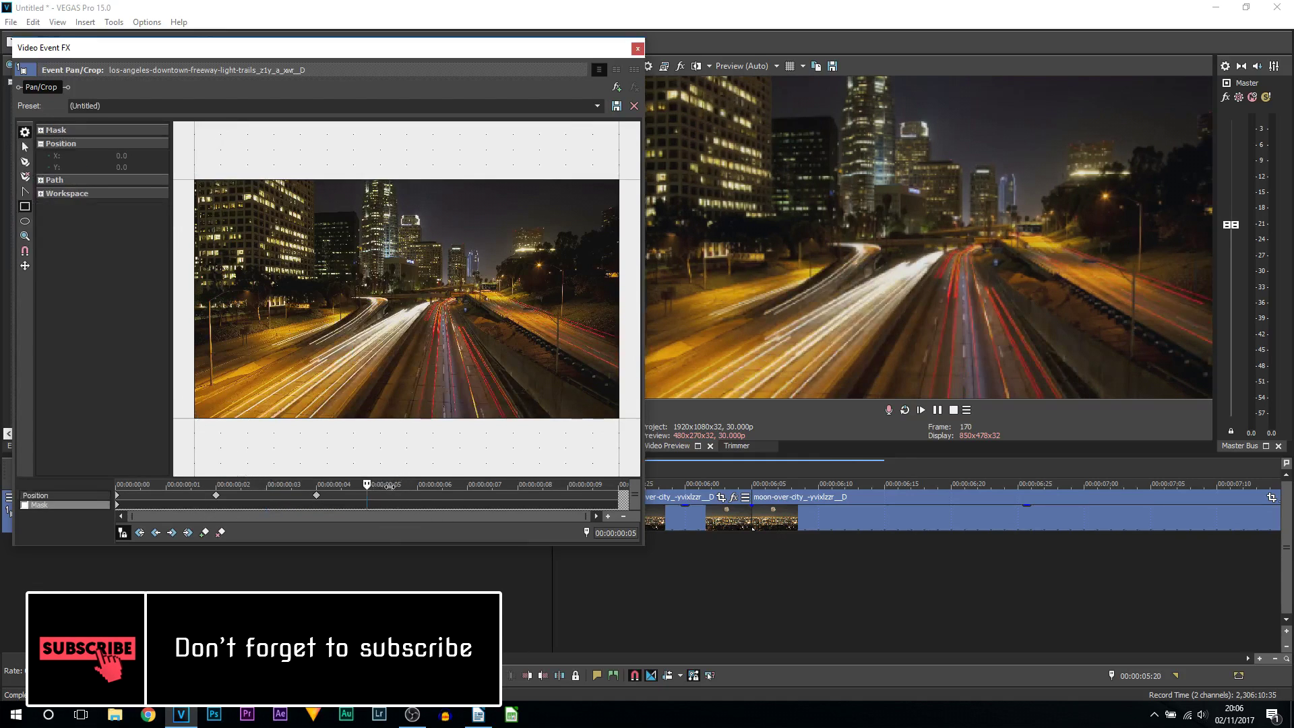
pyautogui.click(393, 497)
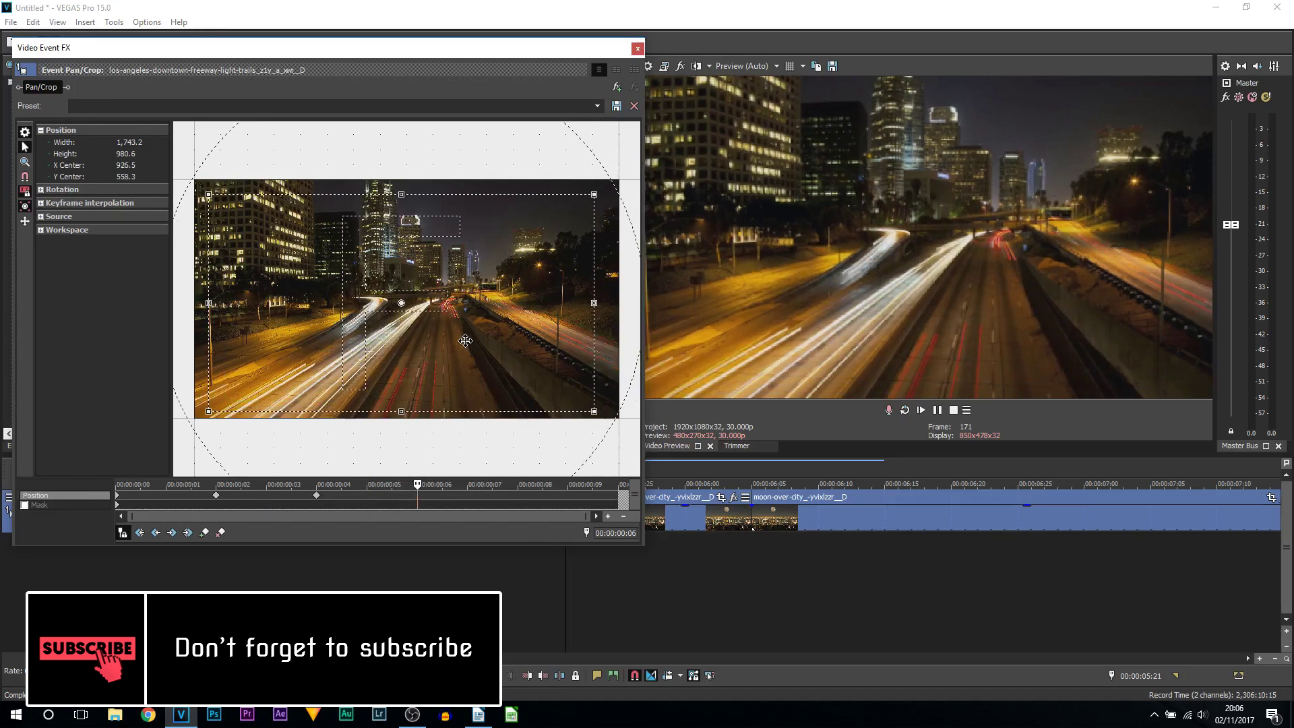
pyautogui.press('Right')
pyautogui.press('Right')
pyautogui.moveTo(465, 340); pyautogui.dragTo(510, 351)
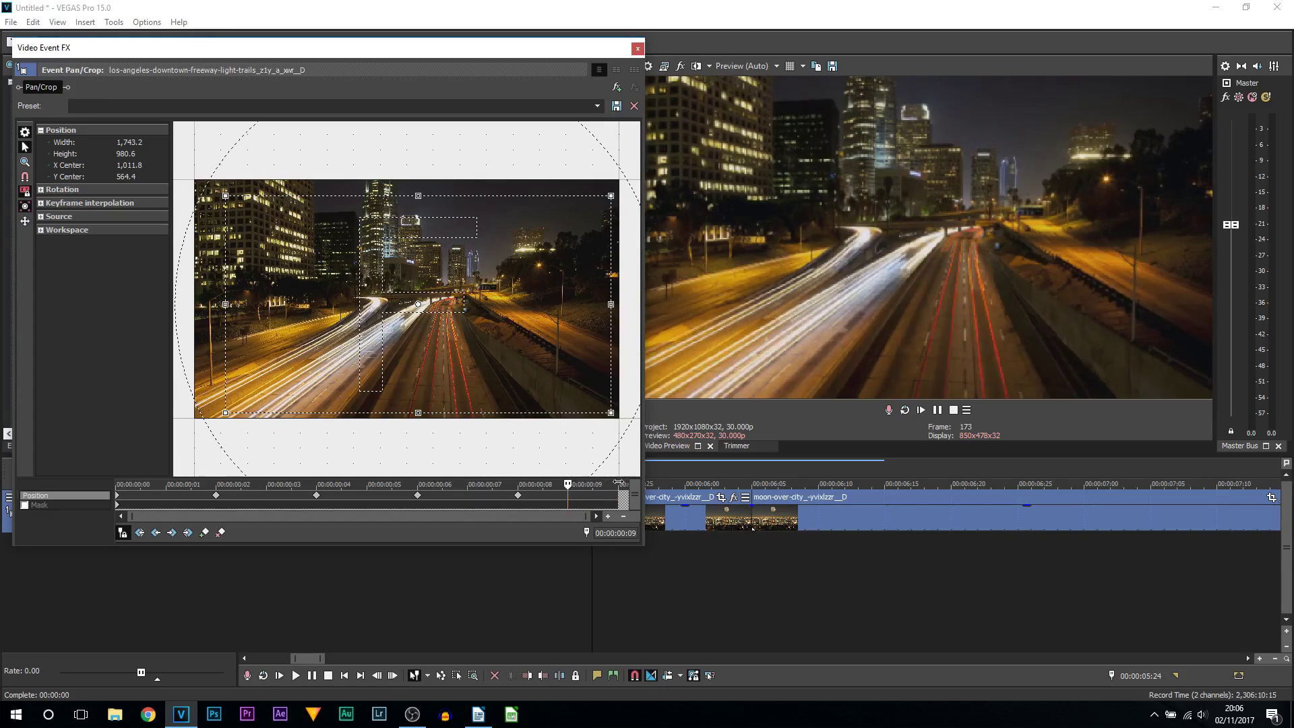
pyautogui.press('Right')
pyautogui.press('Right')
pyautogui.rightClick(474, 333)
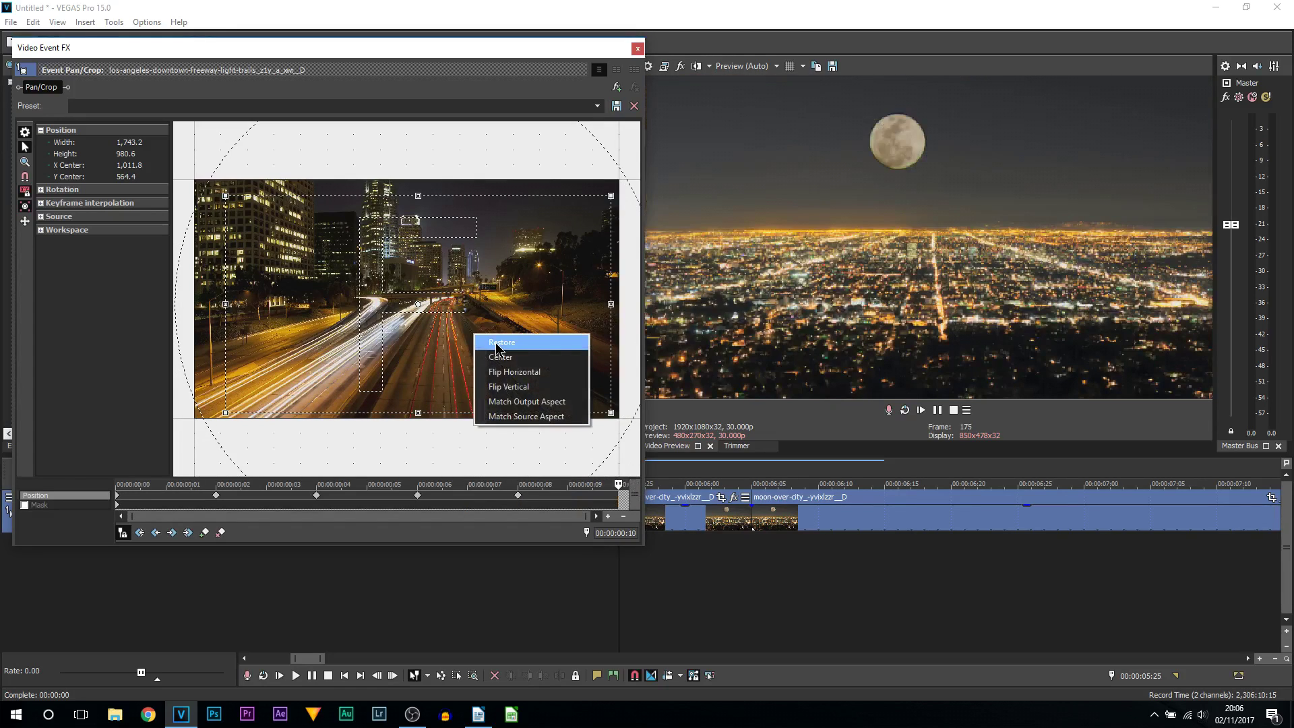
pyautogui.click(498, 344)
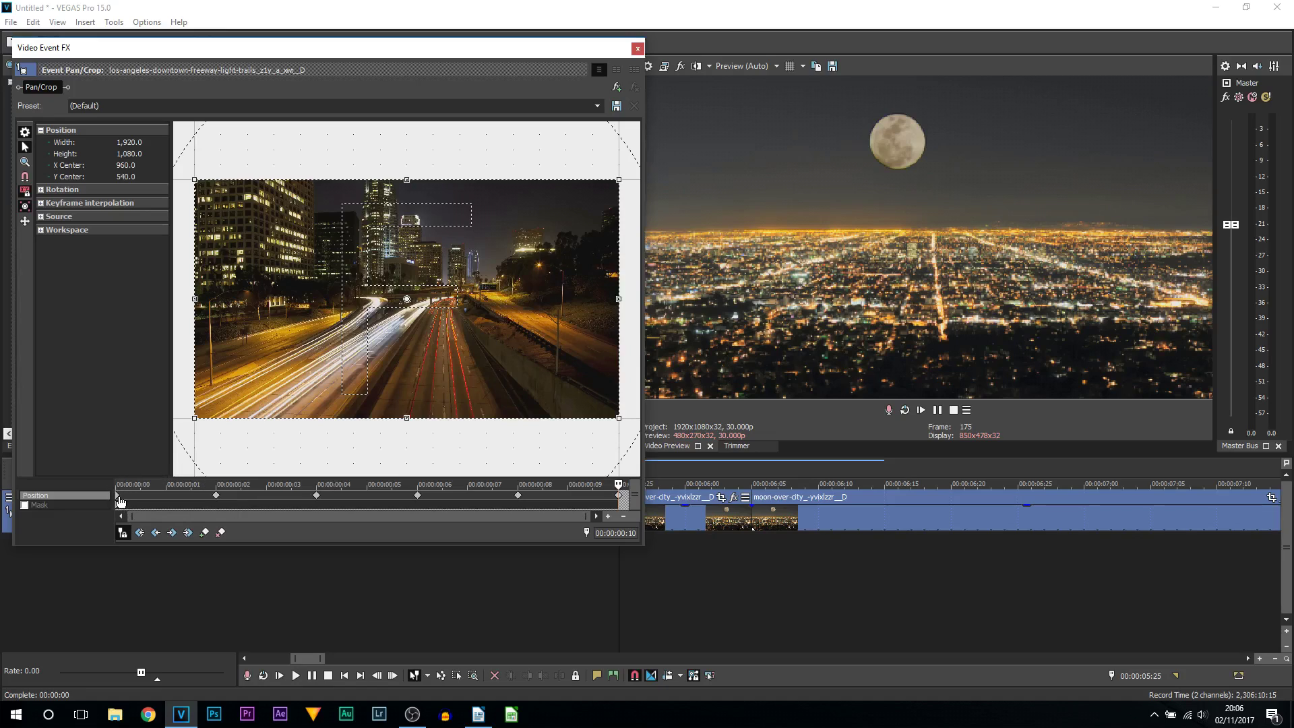
pyautogui.click(117, 500)
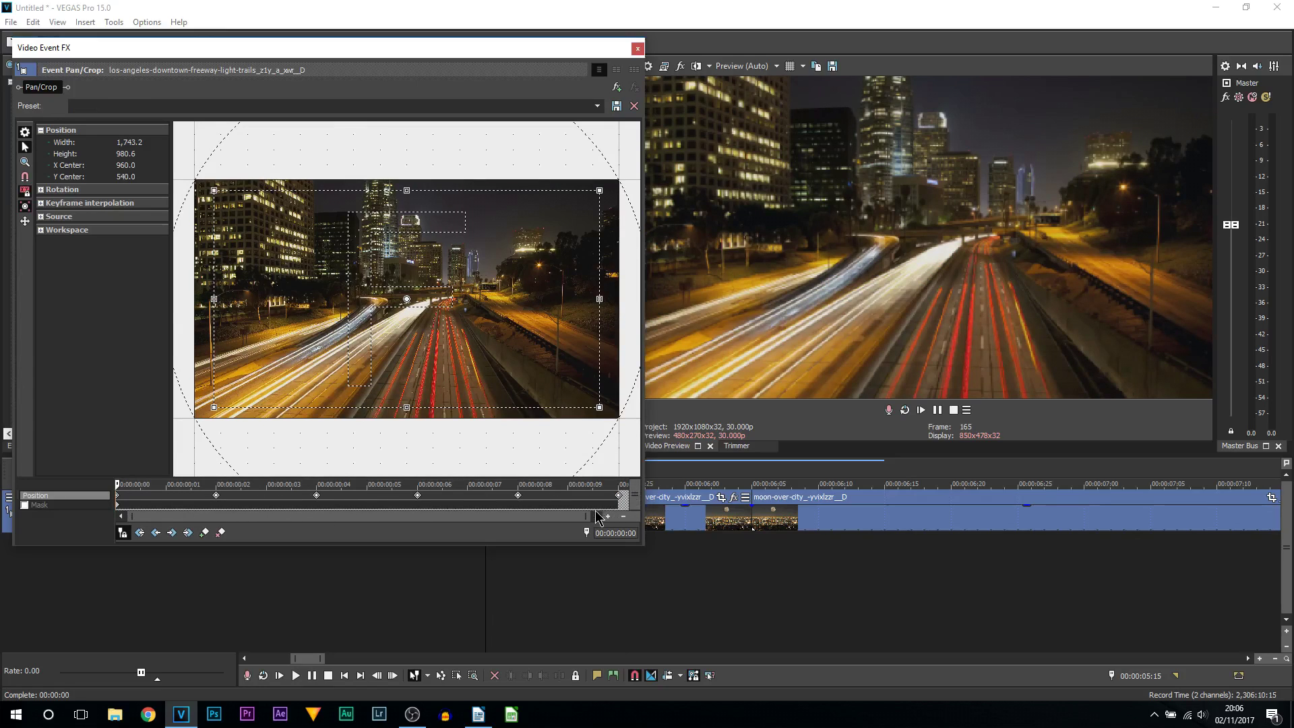
pyautogui.click(637, 50)
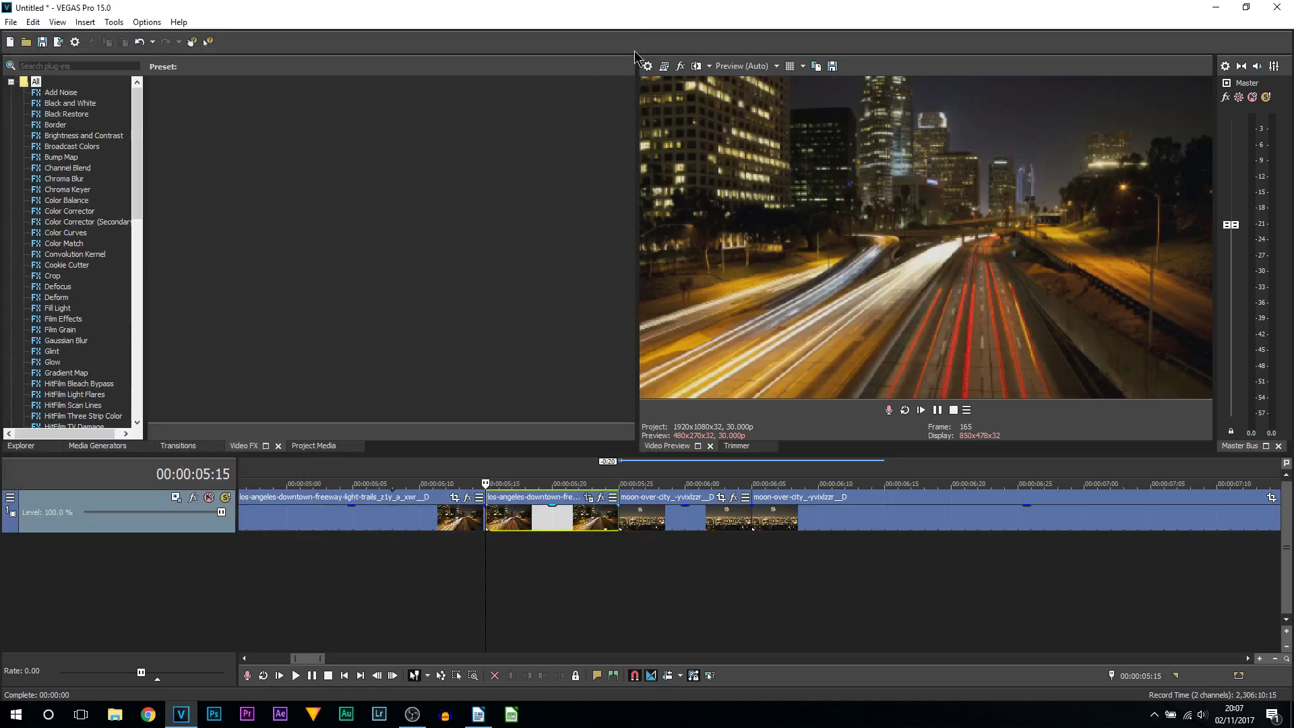
# Step: In the moon piece's Pan/Crop, set the final frame-10 keyframe's interpolation to Smooth
pyautogui.click(621, 518)
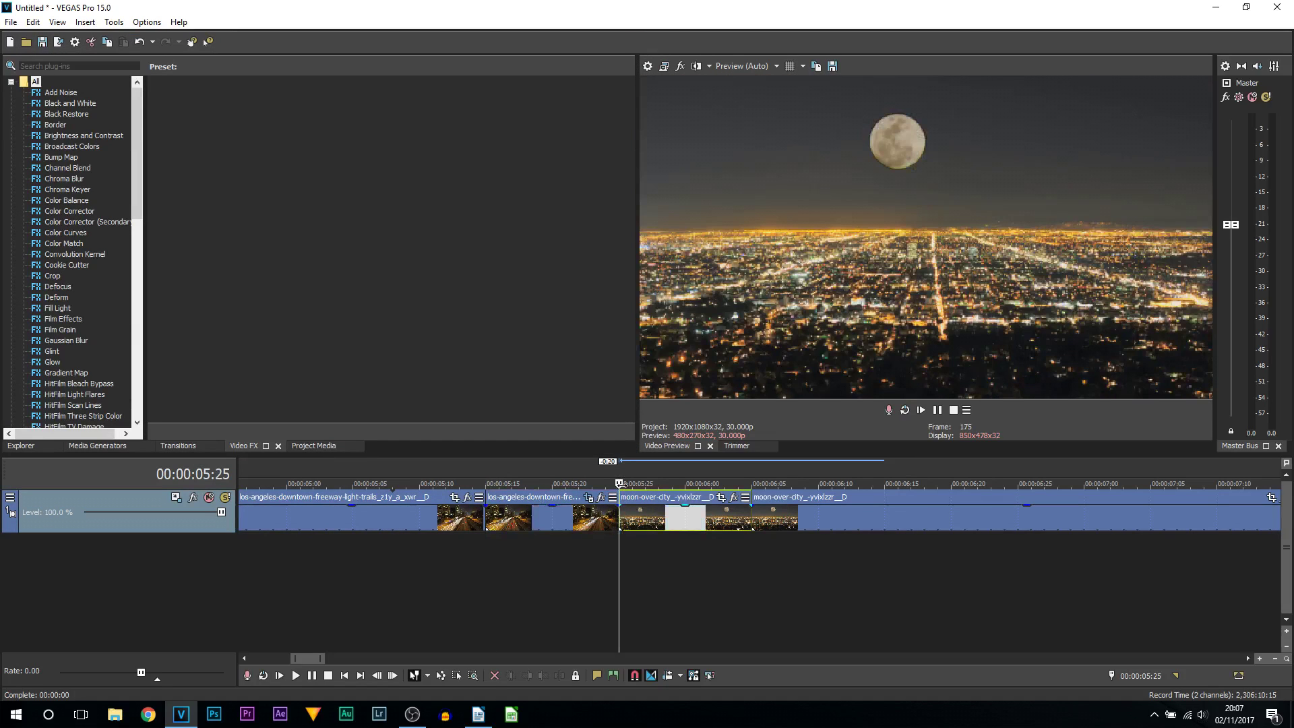
pyautogui.click(721, 498)
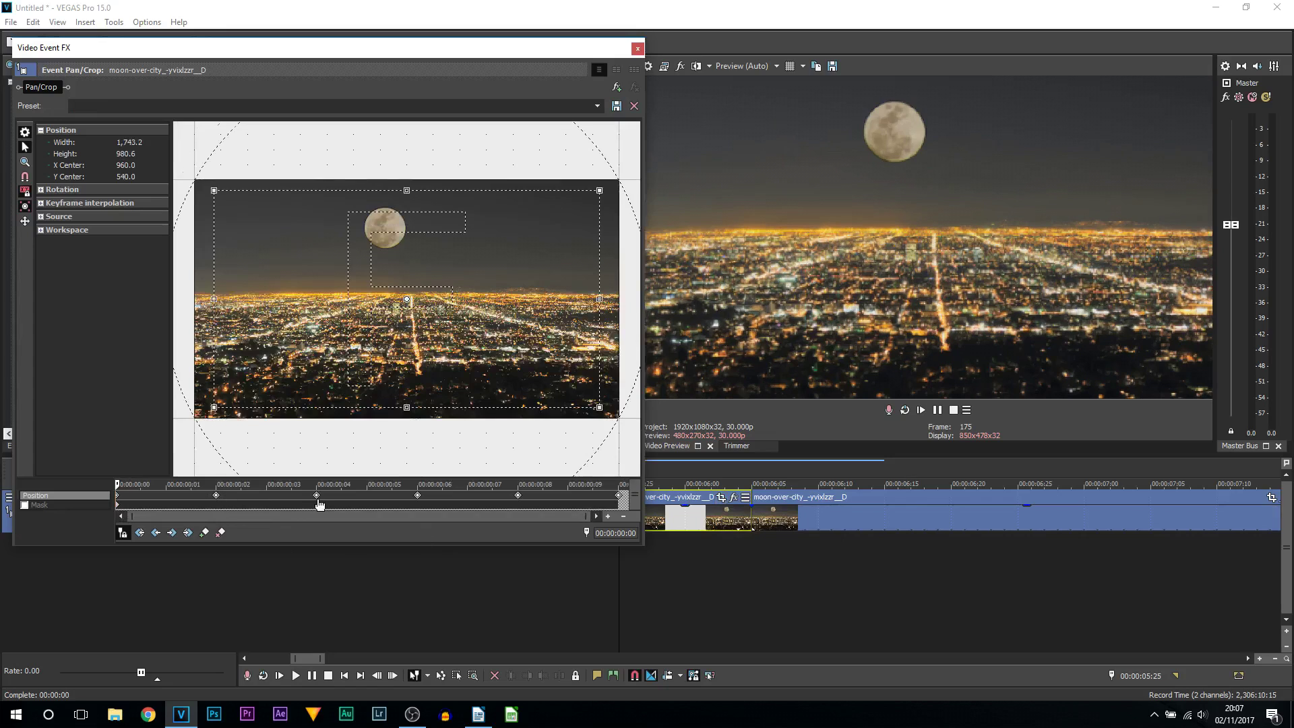
pyautogui.click(317, 498)
pyautogui.click(417, 498)
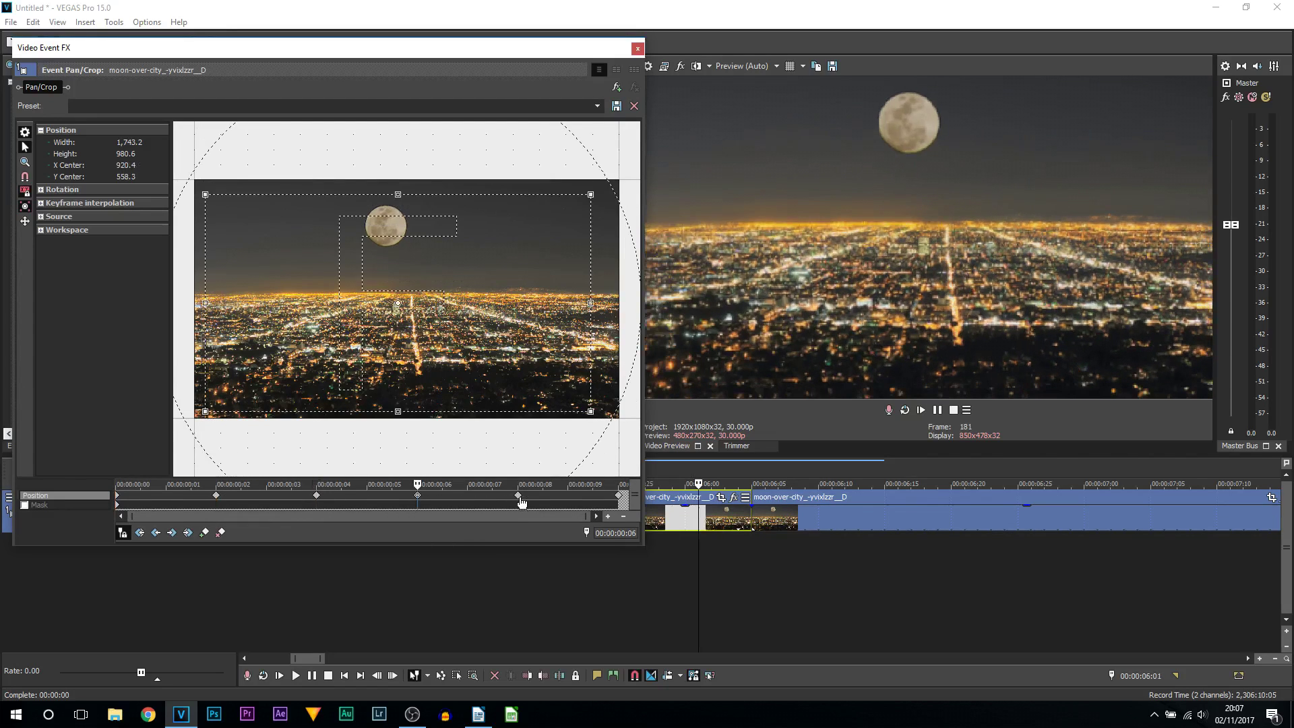
pyautogui.click(519, 498)
pyautogui.click(618, 498)
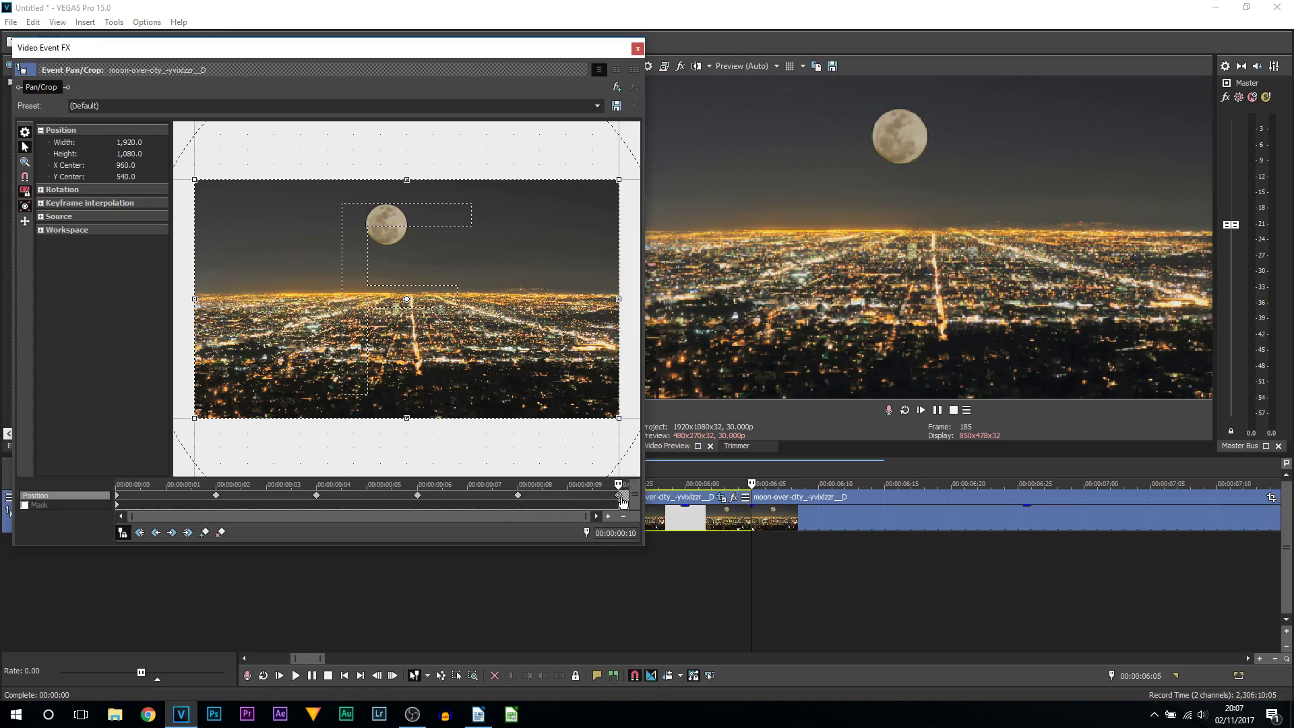
pyautogui.rightClick(619, 499)
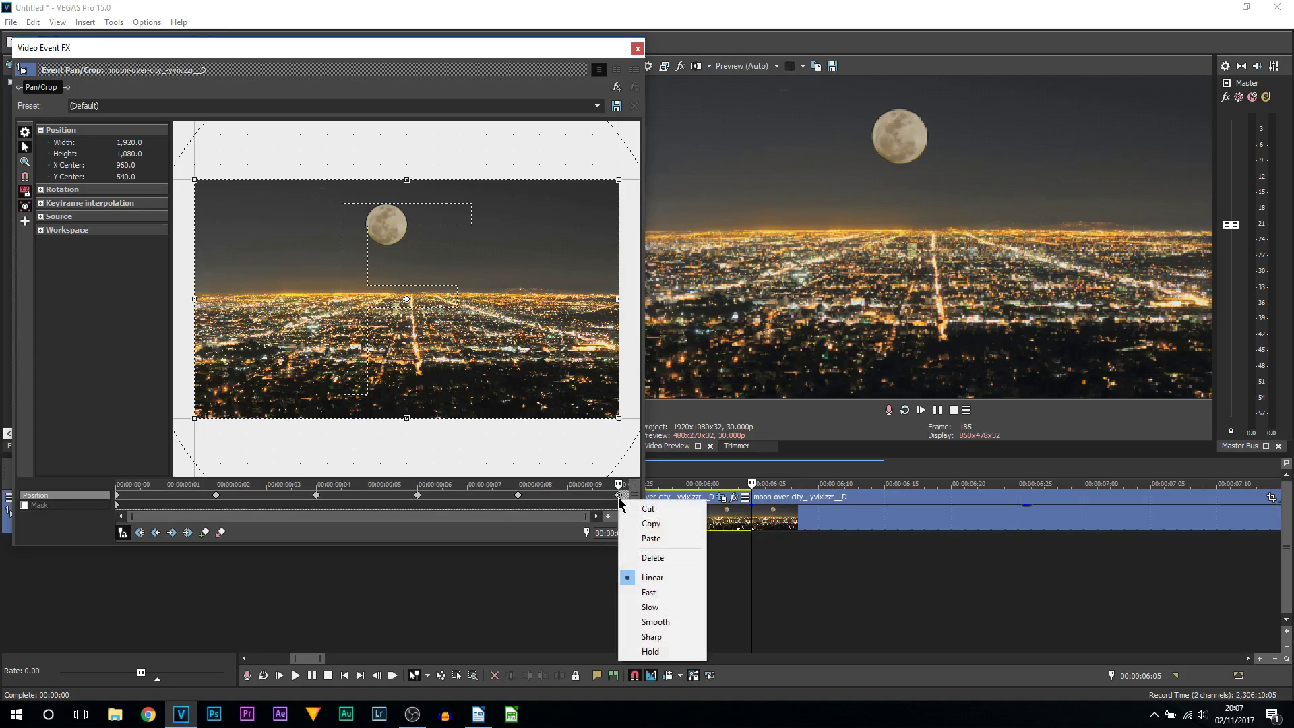
pyautogui.click(655, 621)
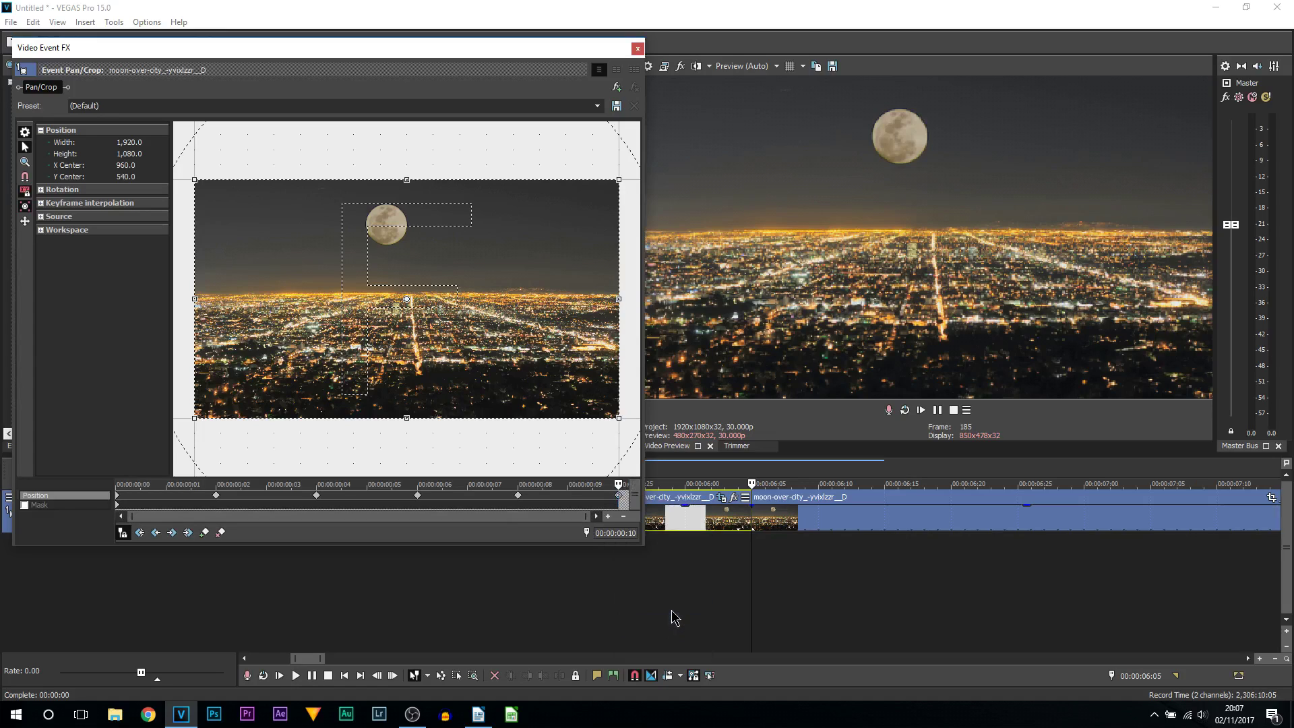
pyautogui.click(637, 48)
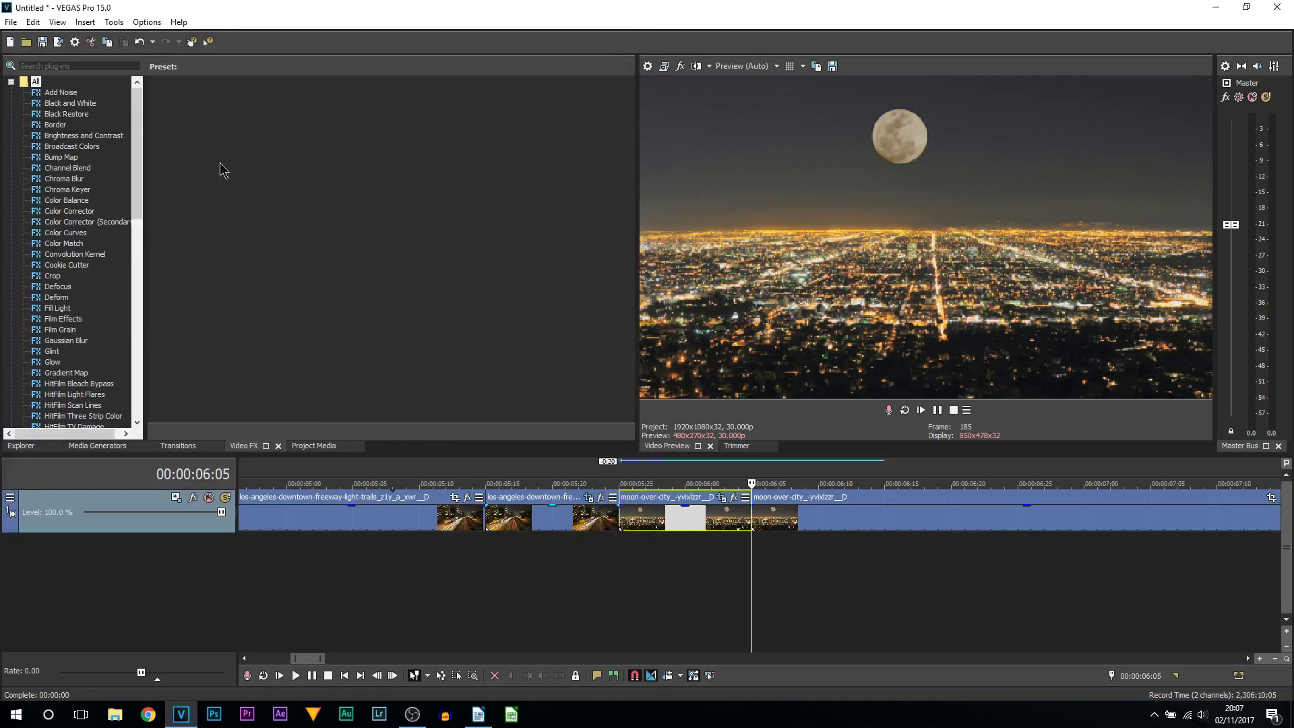
# Step: Apply the Linear Blur '30 Degrees Light' preset (angle 30, amount 0.050) to the short freeway piece
pyautogui.moveTo(138, 138); pyautogui.dragTo(140, 220)
pyautogui.click(70, 353)
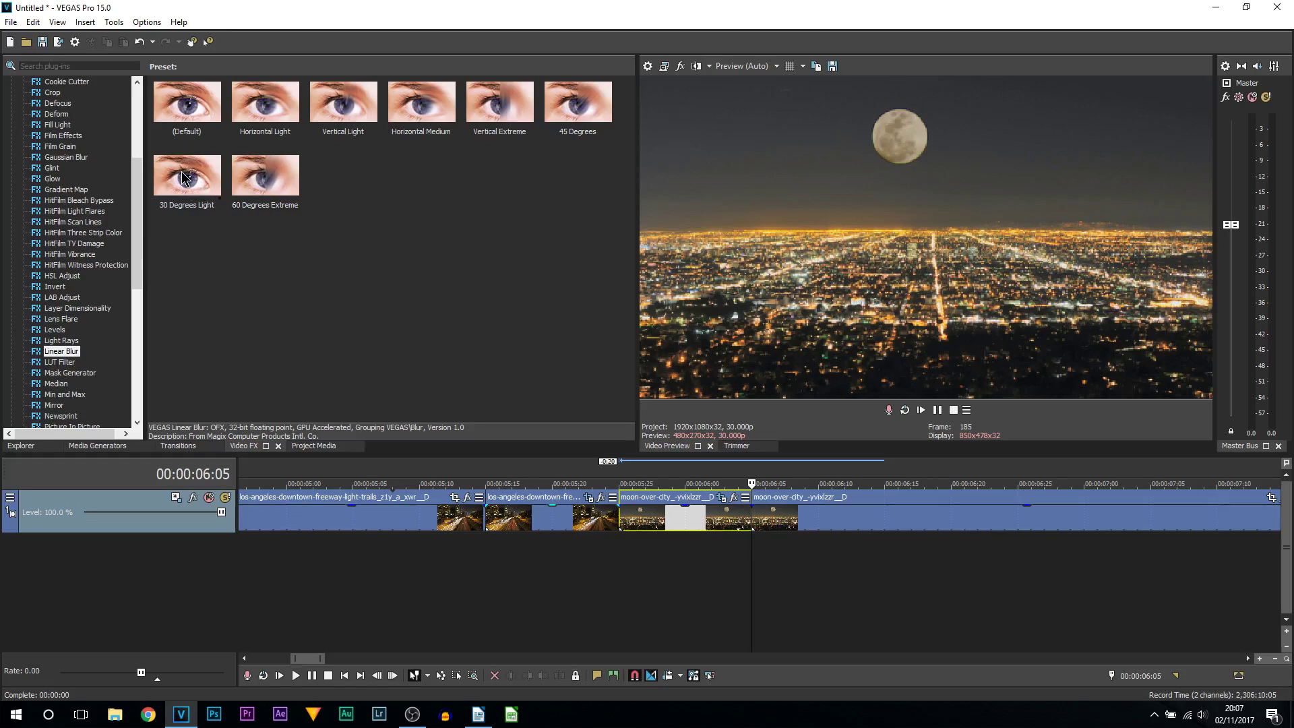
pyautogui.moveTo(184, 177); pyautogui.dragTo(526, 520)
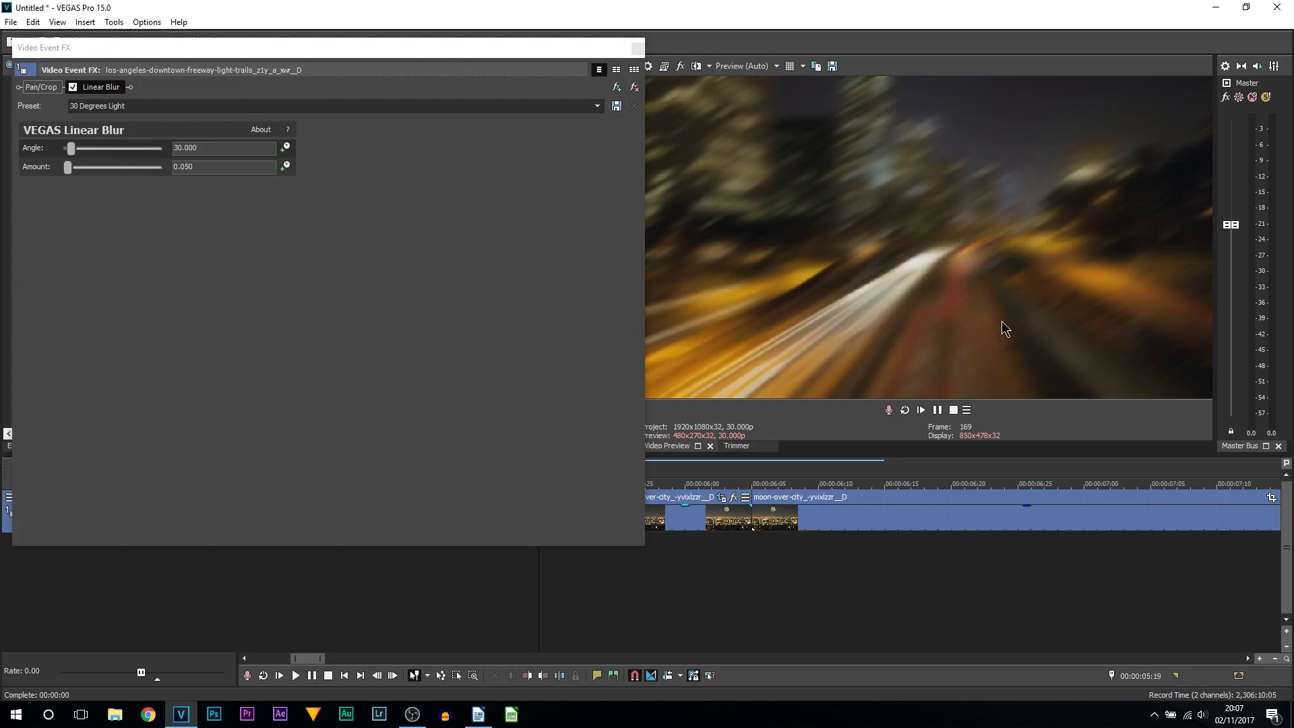
# Step: Animate the freeway piece's Linear Blur Amount from 0.000 at the start to 0.204 at the end
pyautogui.click(286, 167)
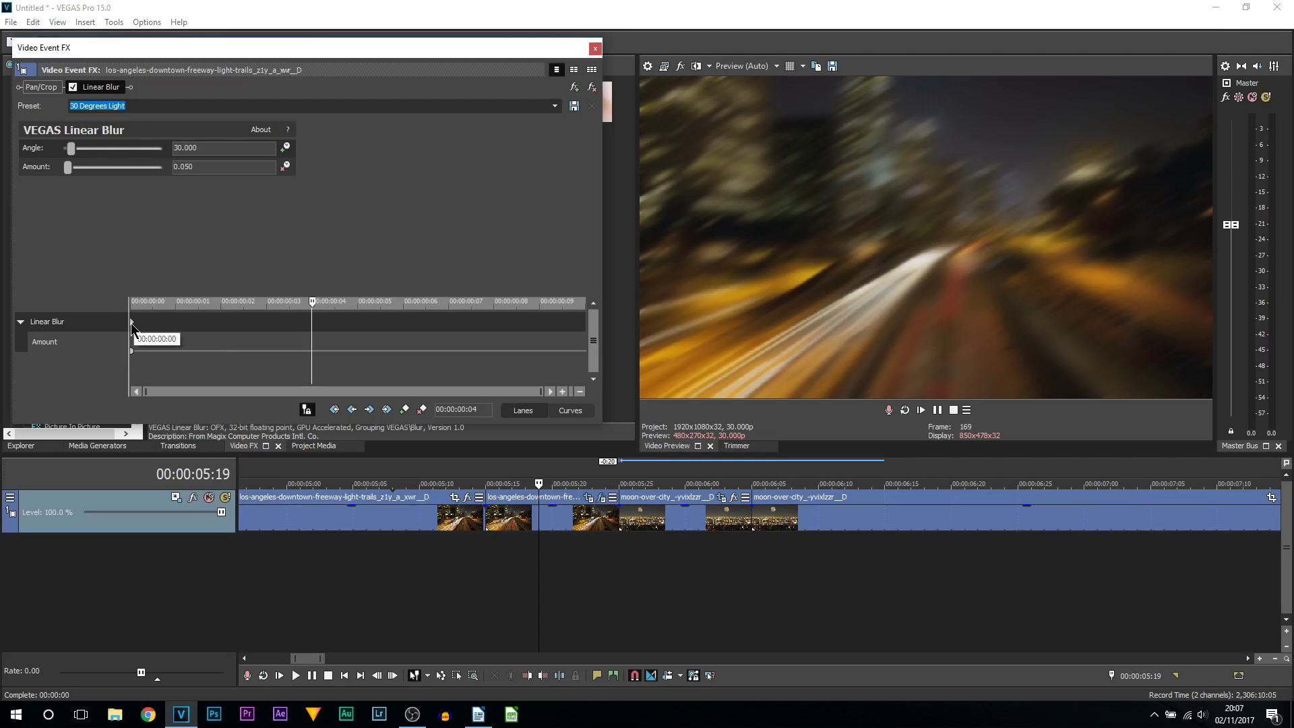
pyautogui.click(131, 322)
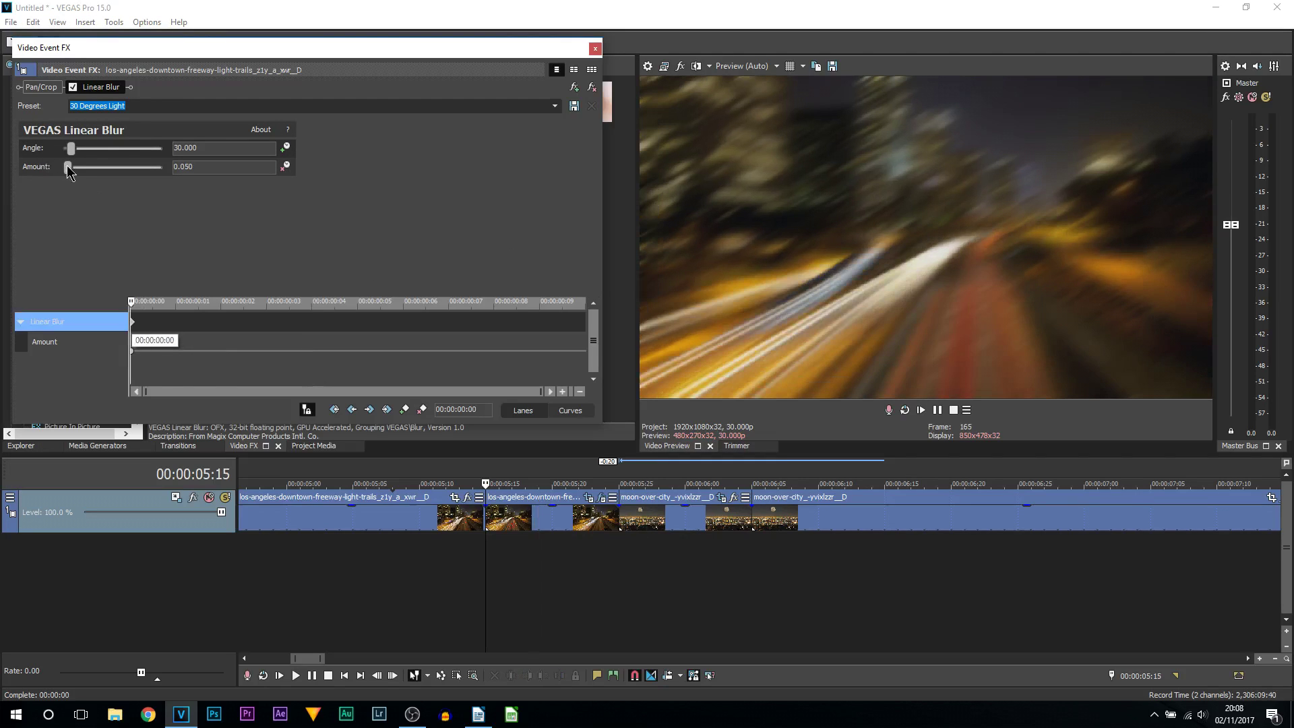
pyautogui.moveTo(68, 169); pyautogui.dragTo(61, 168)
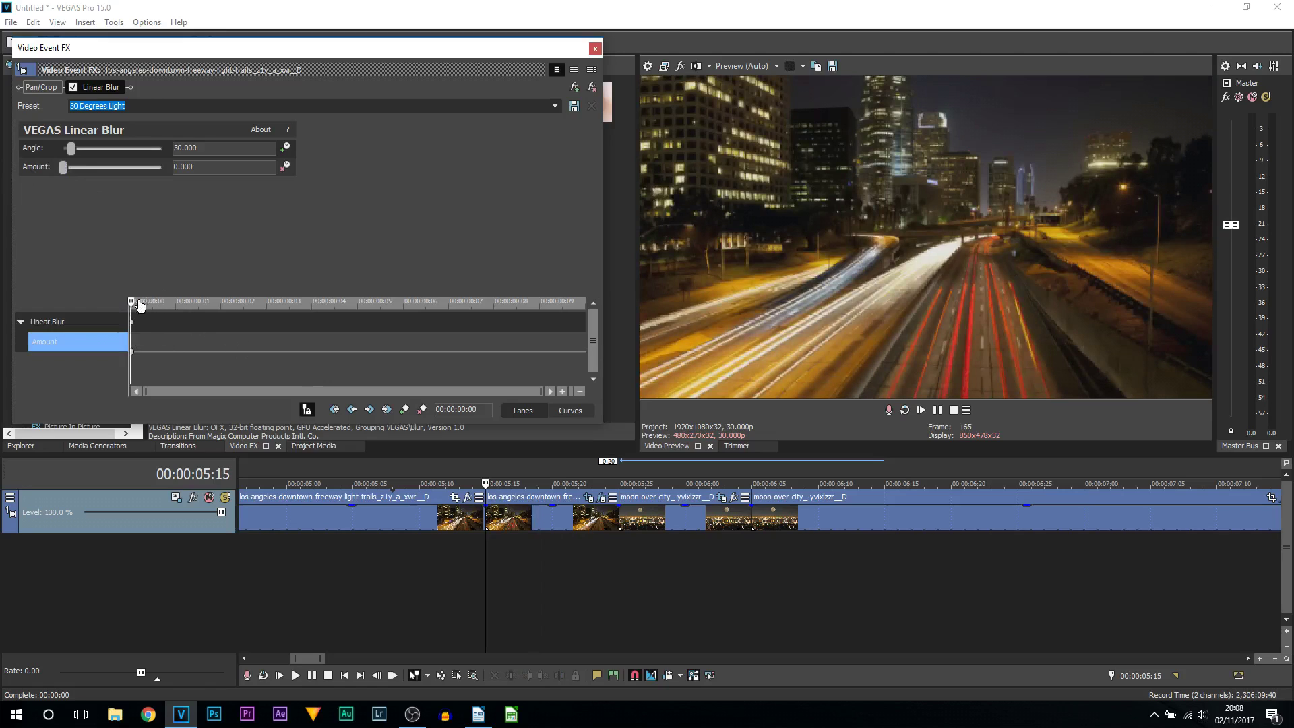
pyautogui.moveTo(133, 306); pyautogui.dragTo(637, 290)
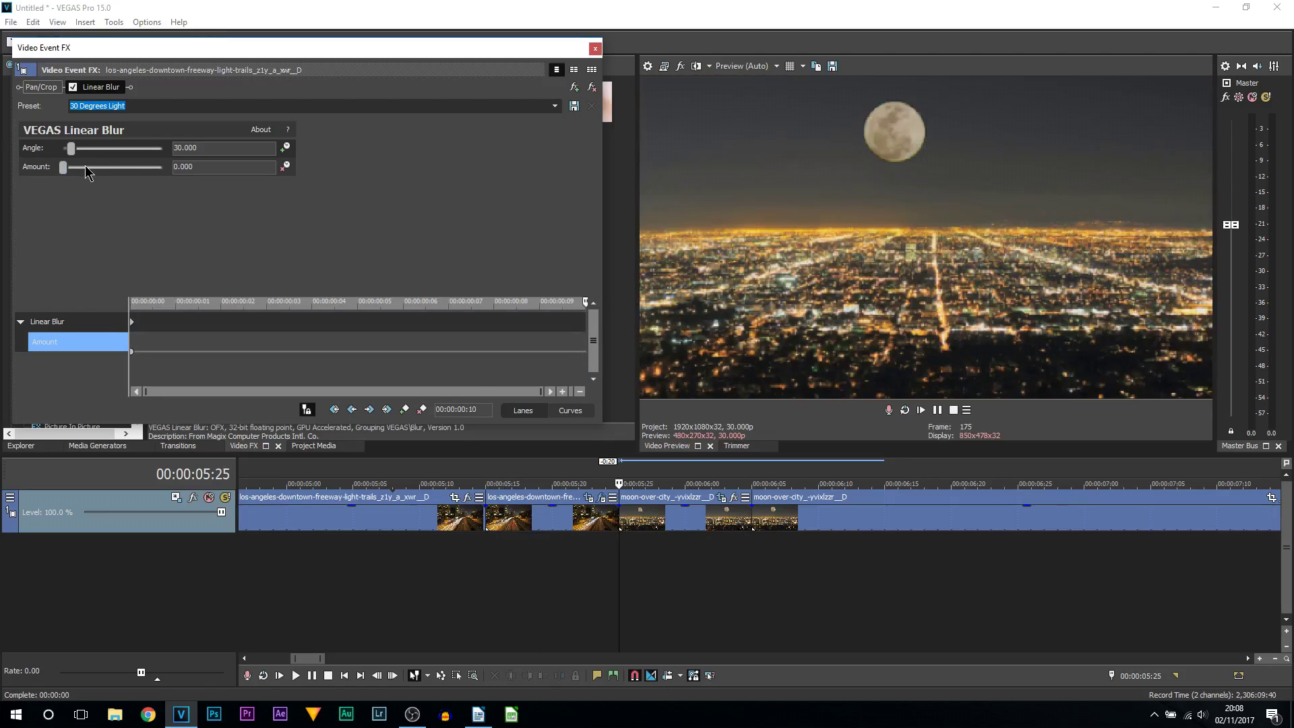
pyautogui.moveTo(64, 167); pyautogui.dragTo(82, 169)
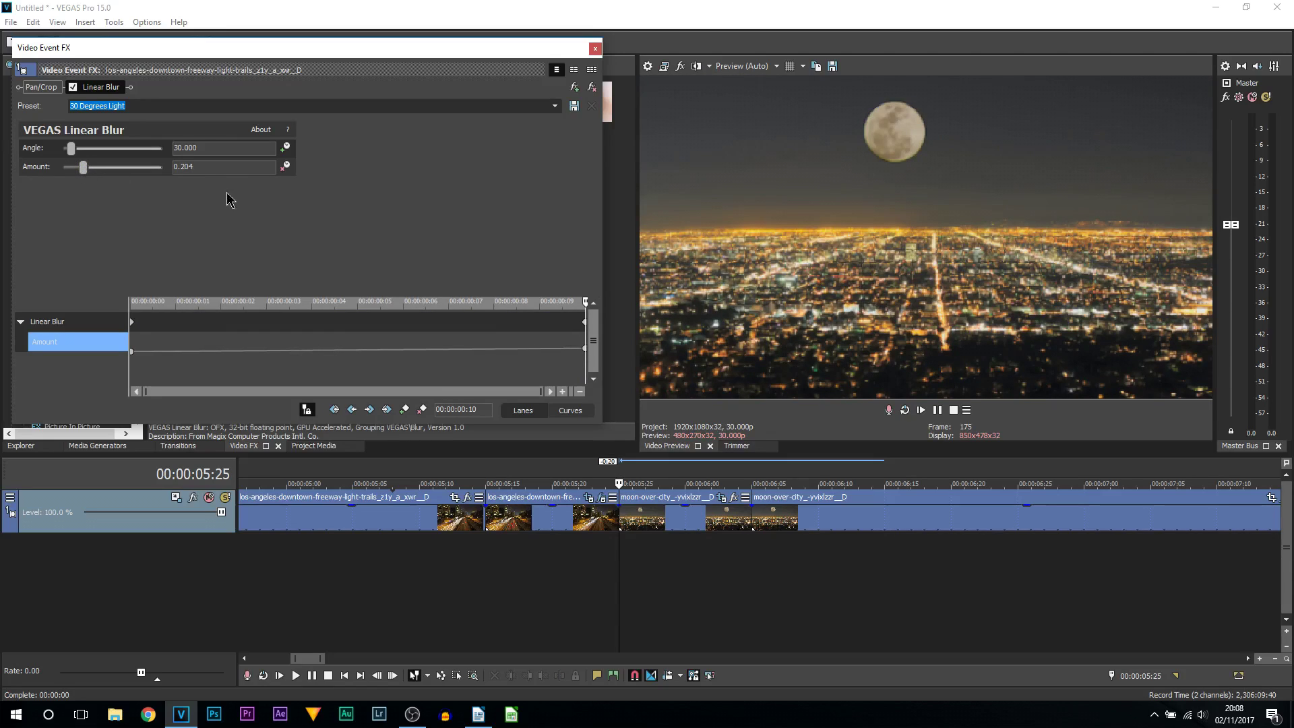
pyautogui.click(595, 48)
# Step: Apply 30 Degrees Light blur to the moon piece, animating Amount from 0.204 down to near zero
pyautogui.moveTo(183, 181); pyautogui.dragTo(666, 524)
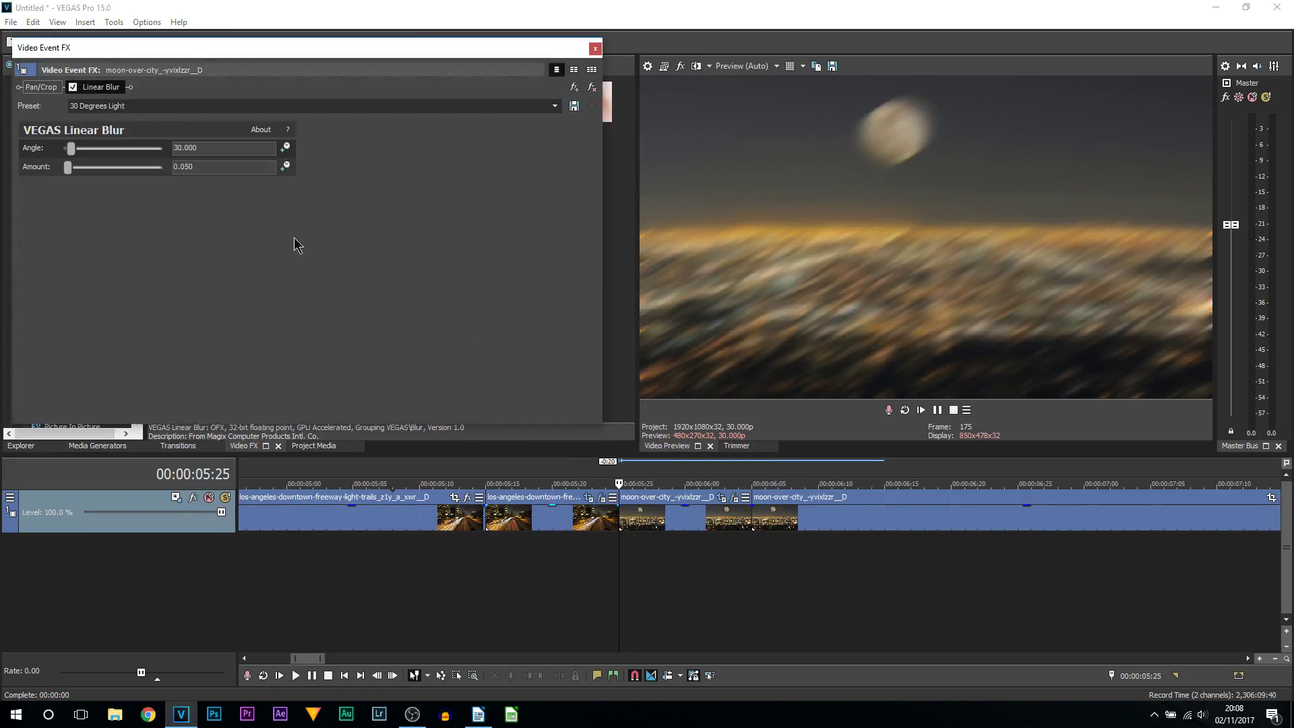
pyautogui.moveTo(68, 170); pyautogui.dragTo(77, 172)
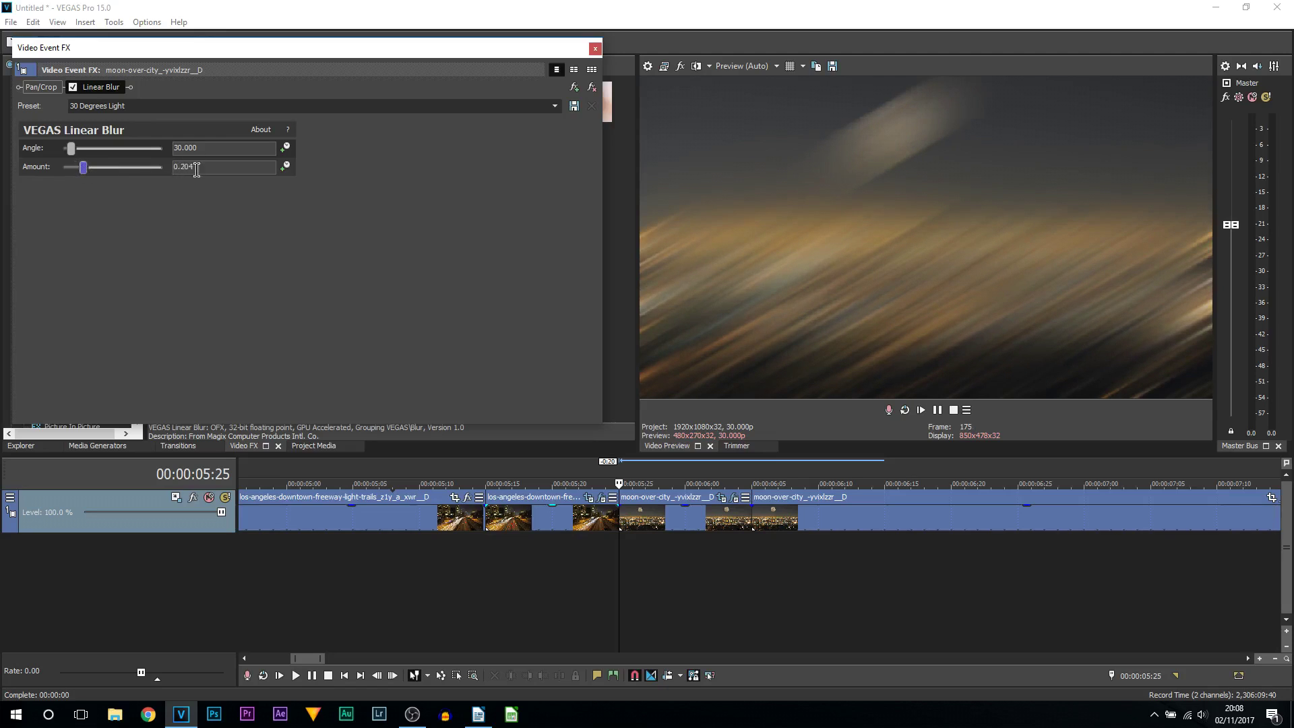
pyautogui.click(286, 166)
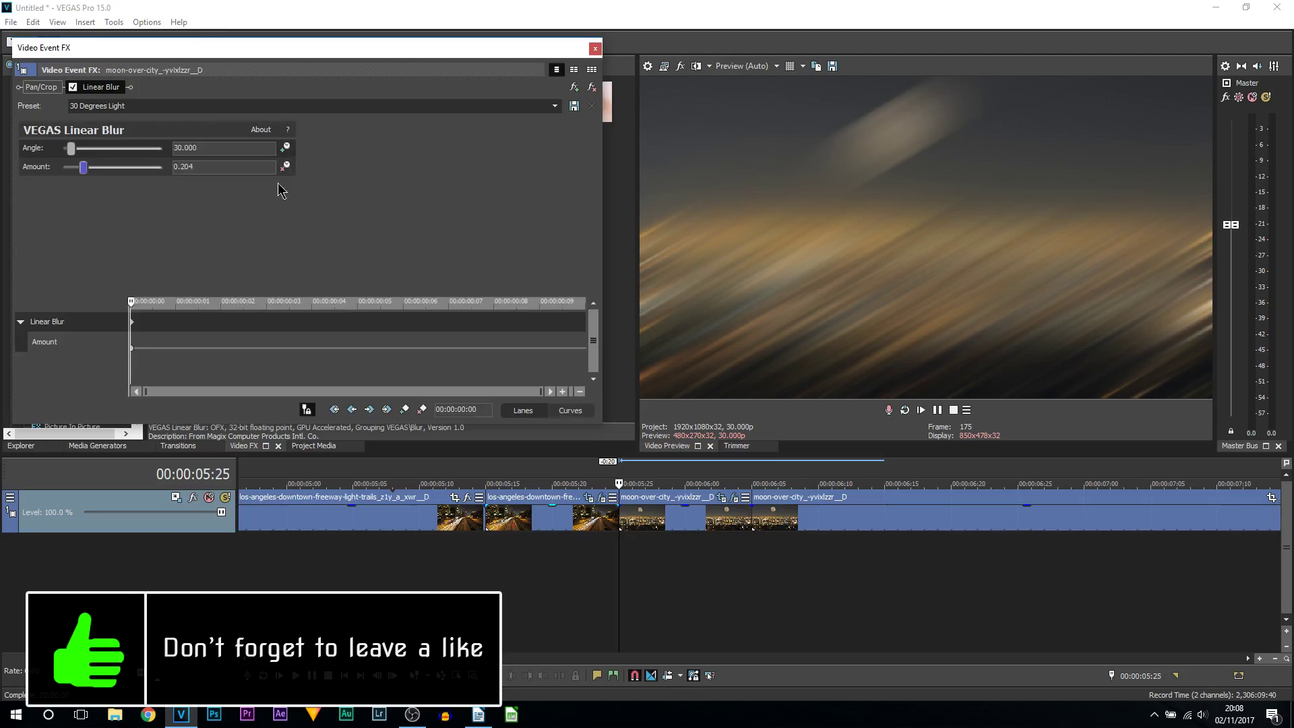
pyautogui.moveTo(135, 303); pyautogui.dragTo(586, 303)
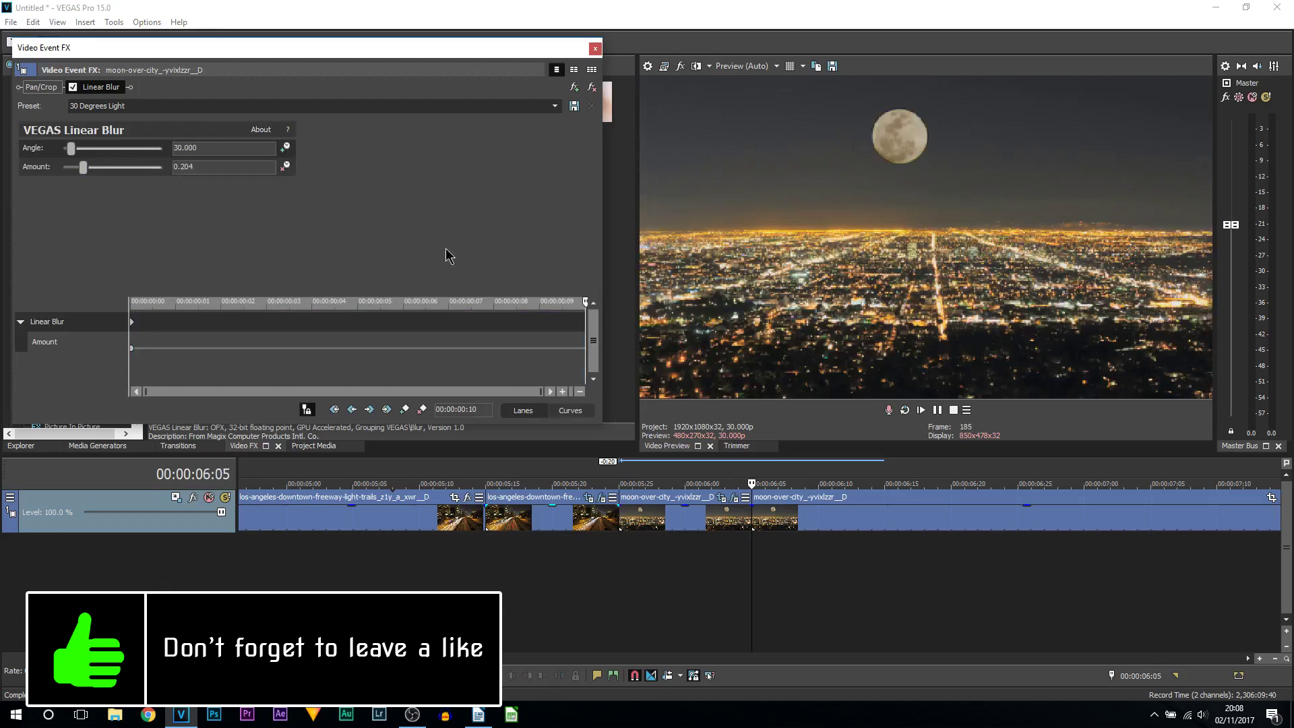
pyautogui.moveTo(79, 172); pyautogui.dragTo(4, 177)
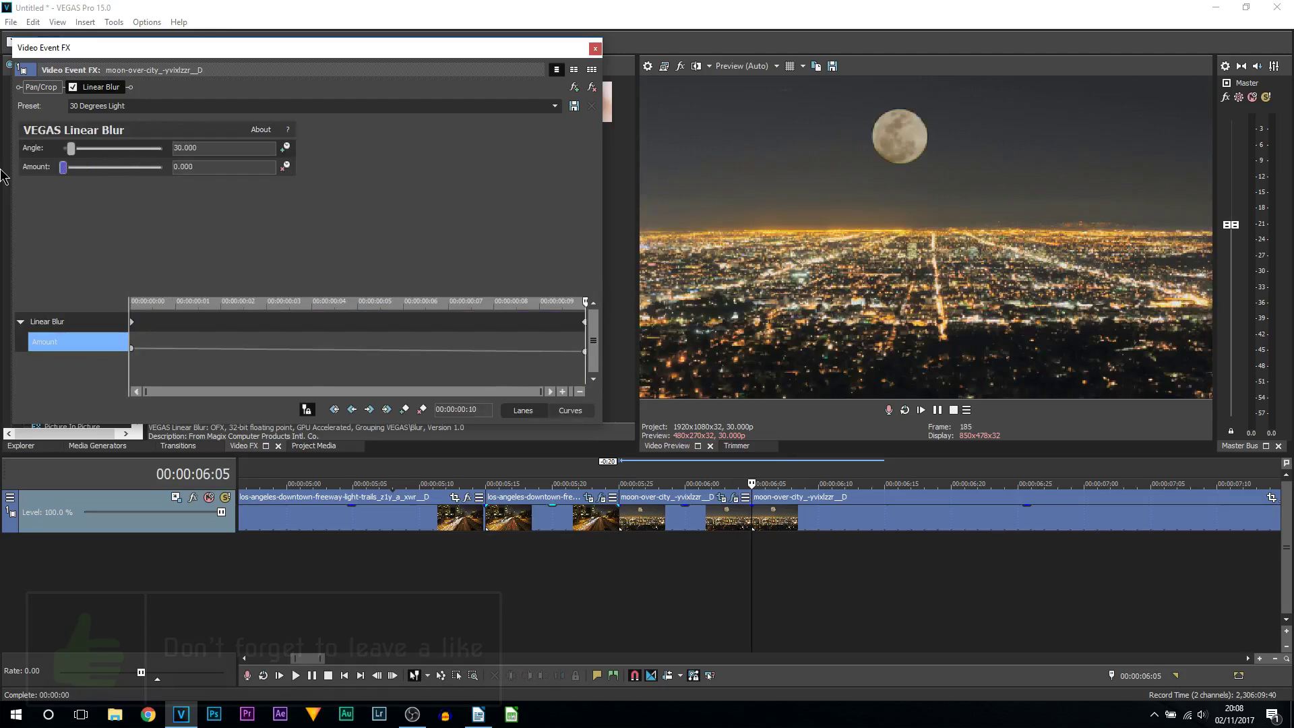
pyautogui.click(595, 49)
pyautogui.scroll(-5, 617, 512)
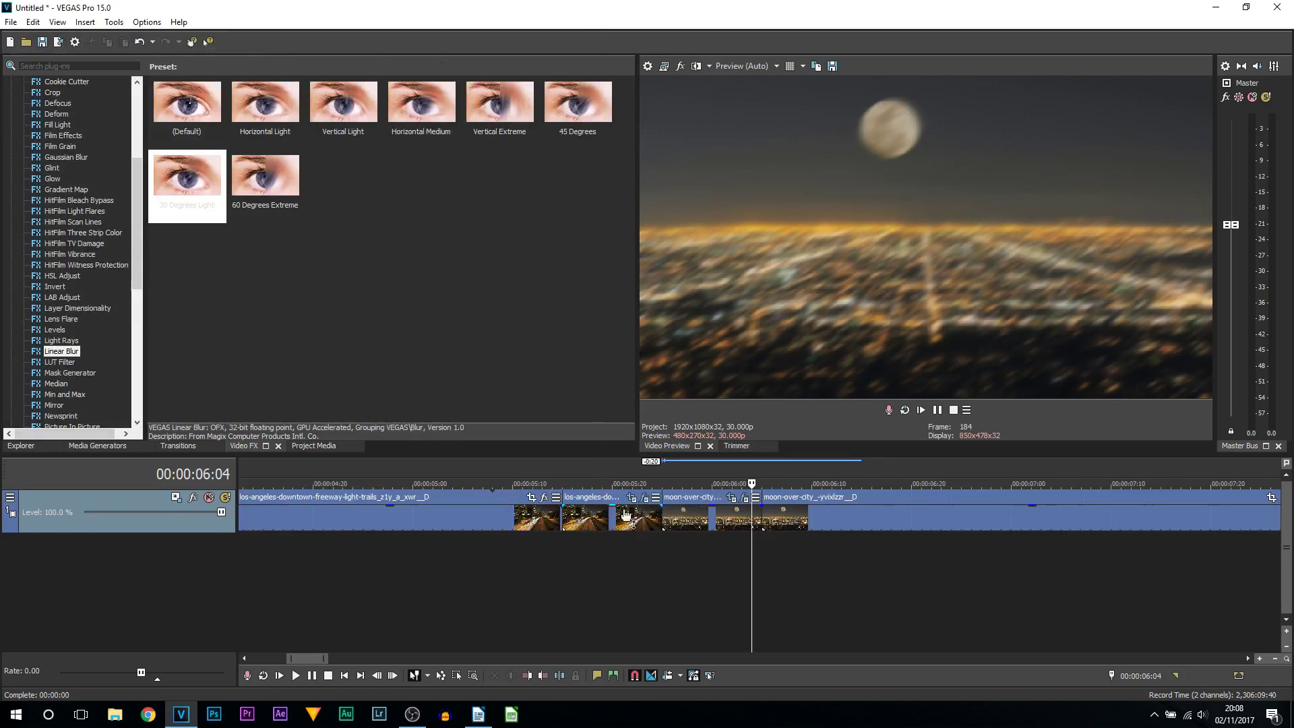
pyautogui.click(503, 595)
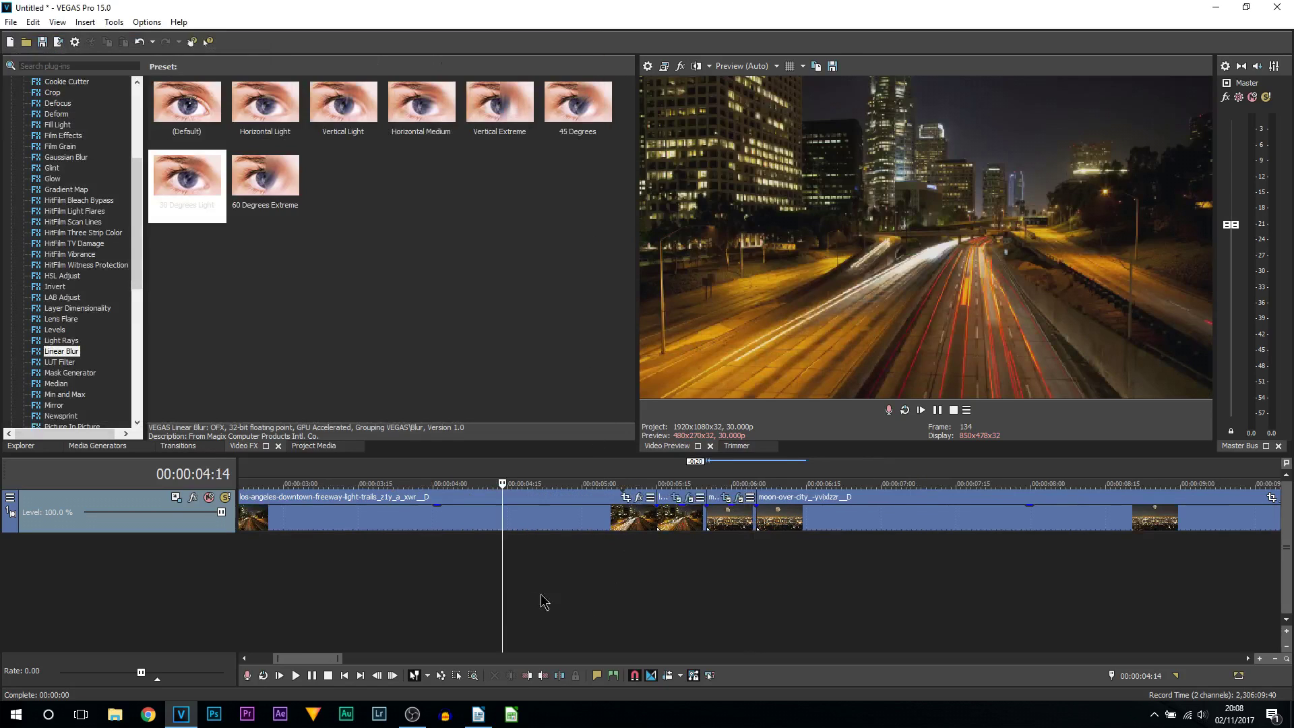
pyautogui.scroll(-5, 905, 585)
pyautogui.press('space')
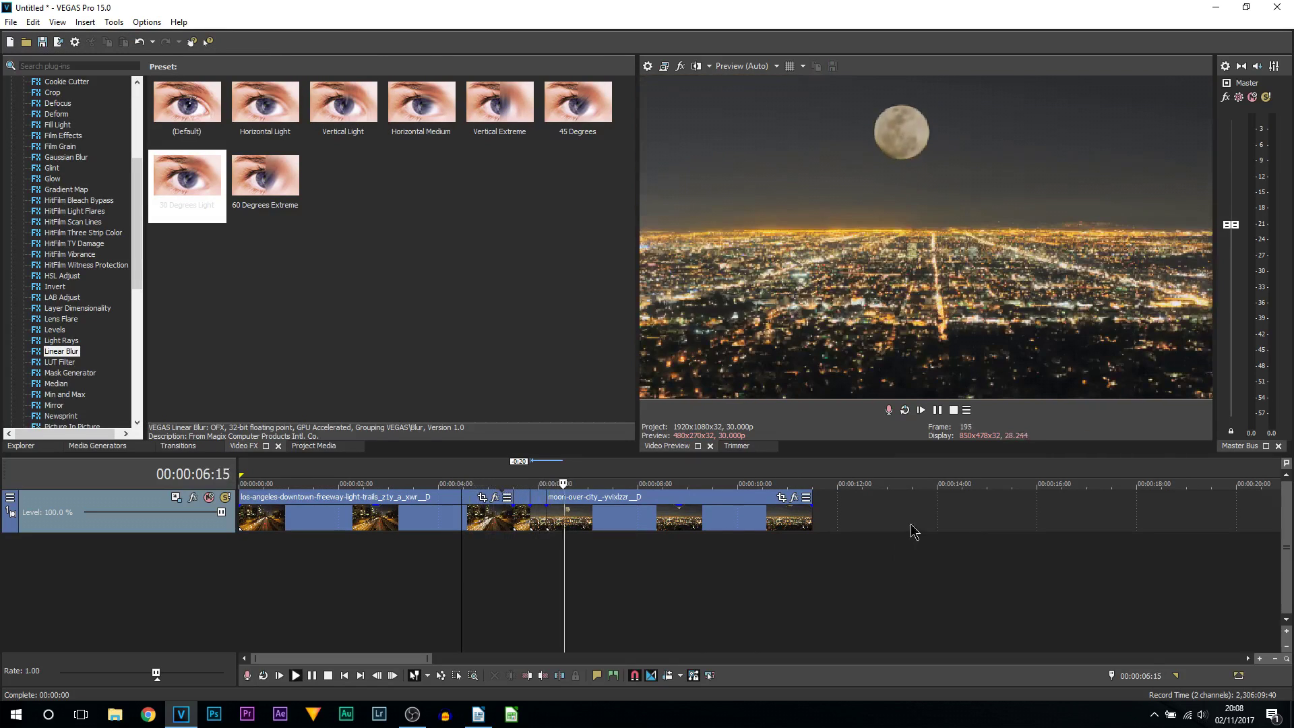
pyautogui.press('space')
pyautogui.press('space')
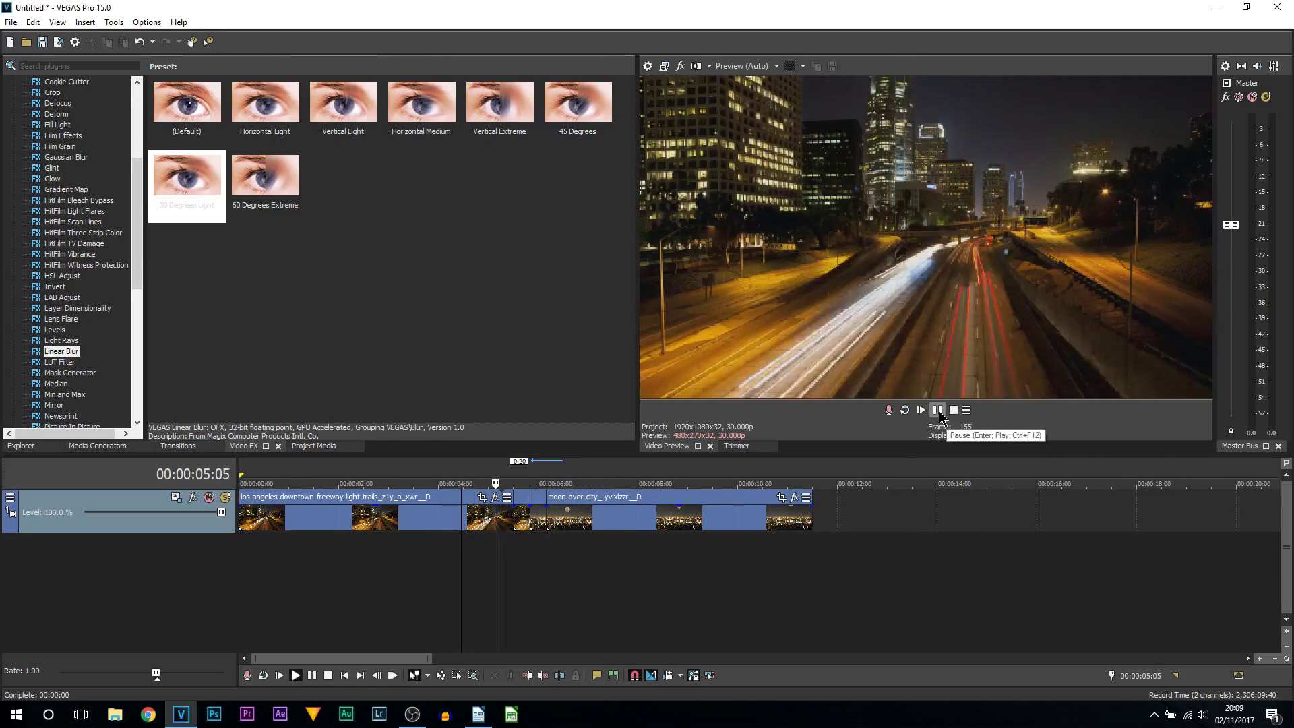
pyautogui.click(938, 411)
pyautogui.scroll(2, 618, 638)
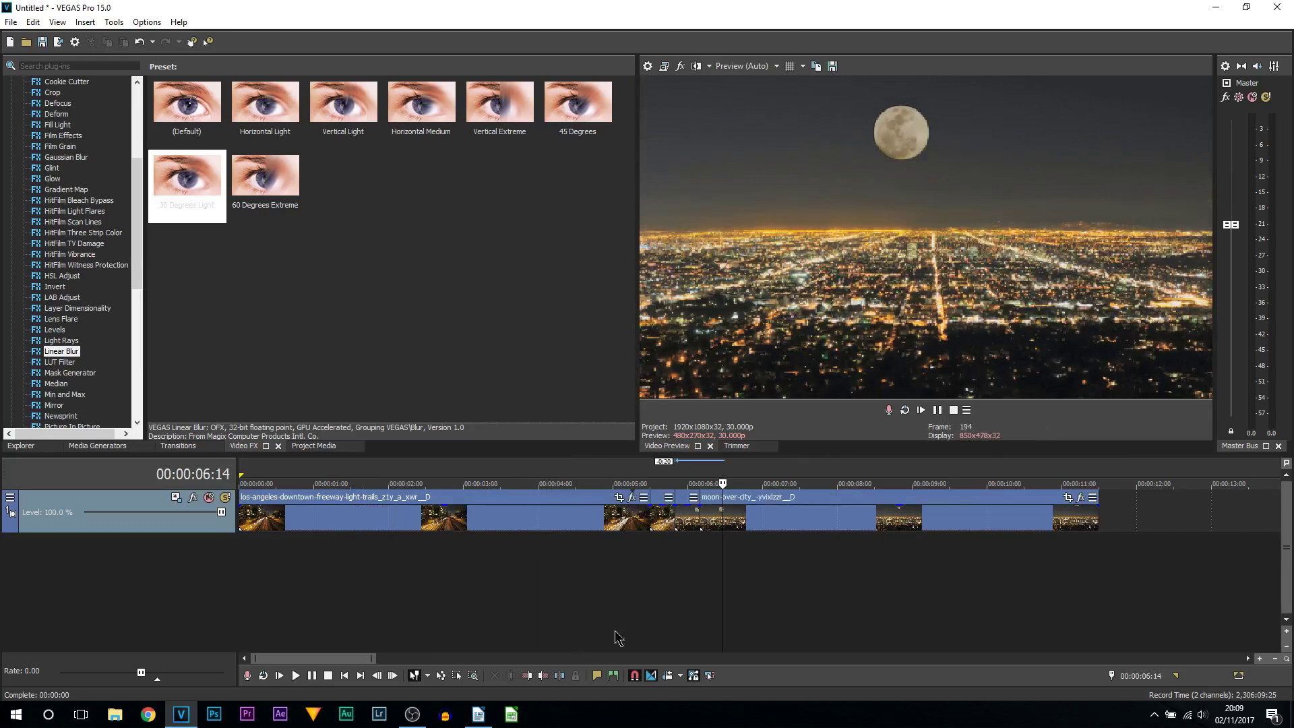
pyautogui.click(635, 572)
pyautogui.press('space')
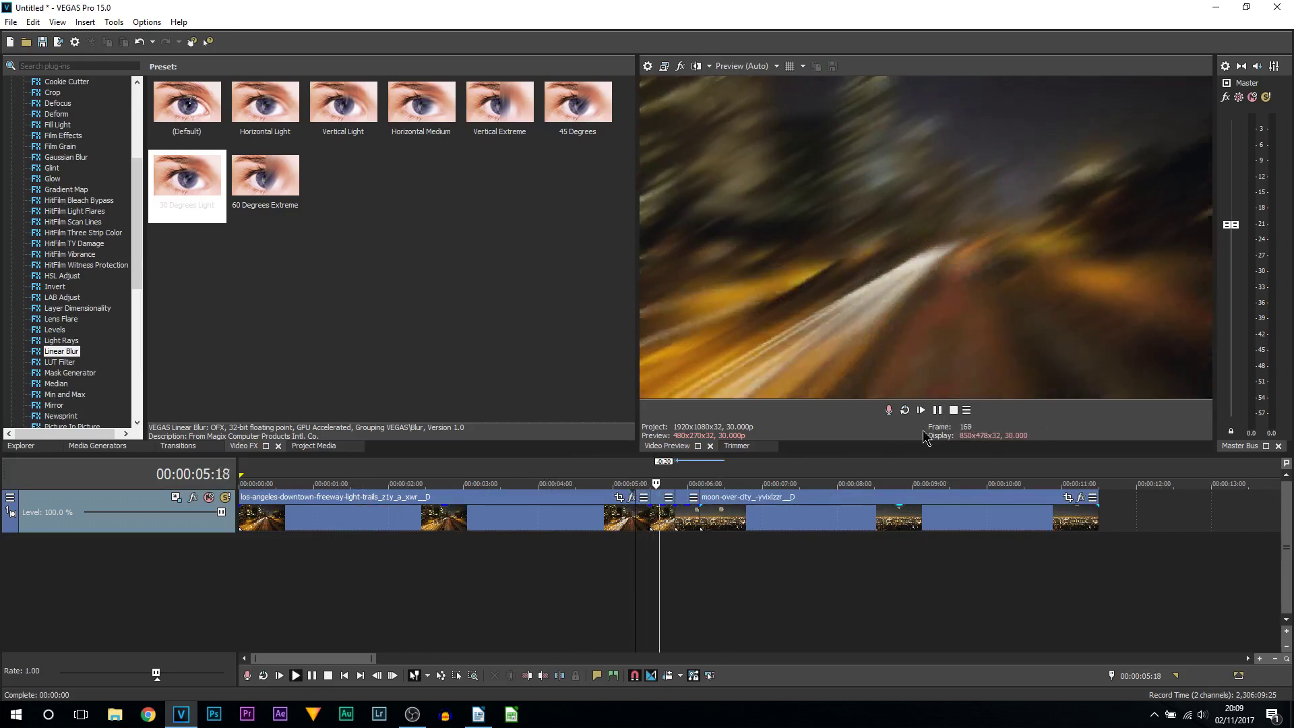
pyautogui.press('space')
pyautogui.click(652, 570)
pyautogui.scroll(3, 664, 569)
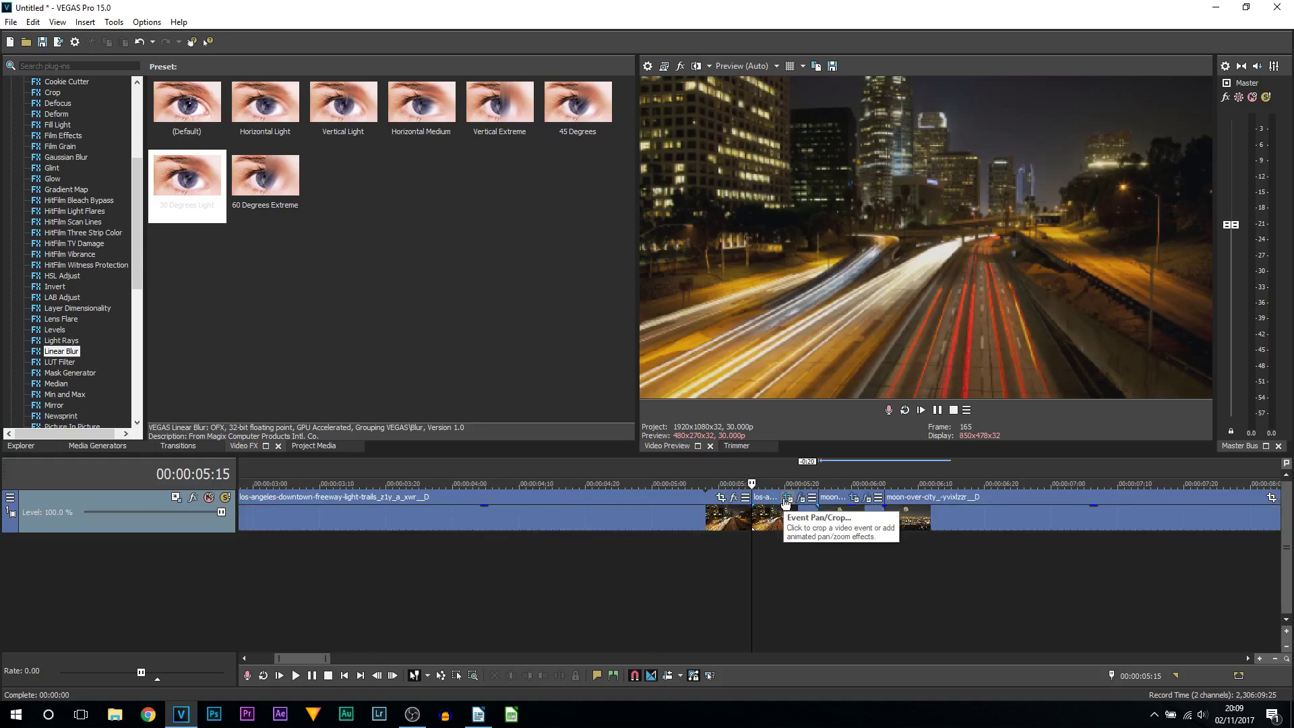
pyautogui.click(786, 500)
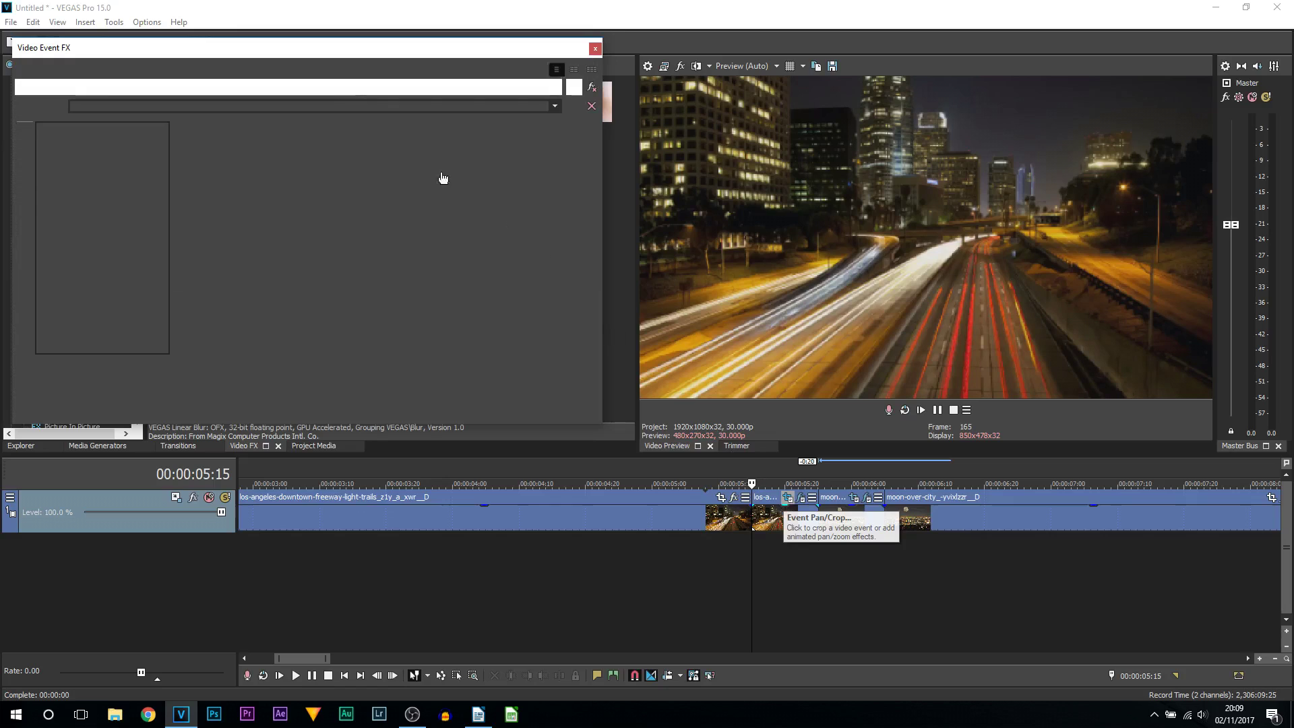
pyautogui.scroll(5, 424, 283)
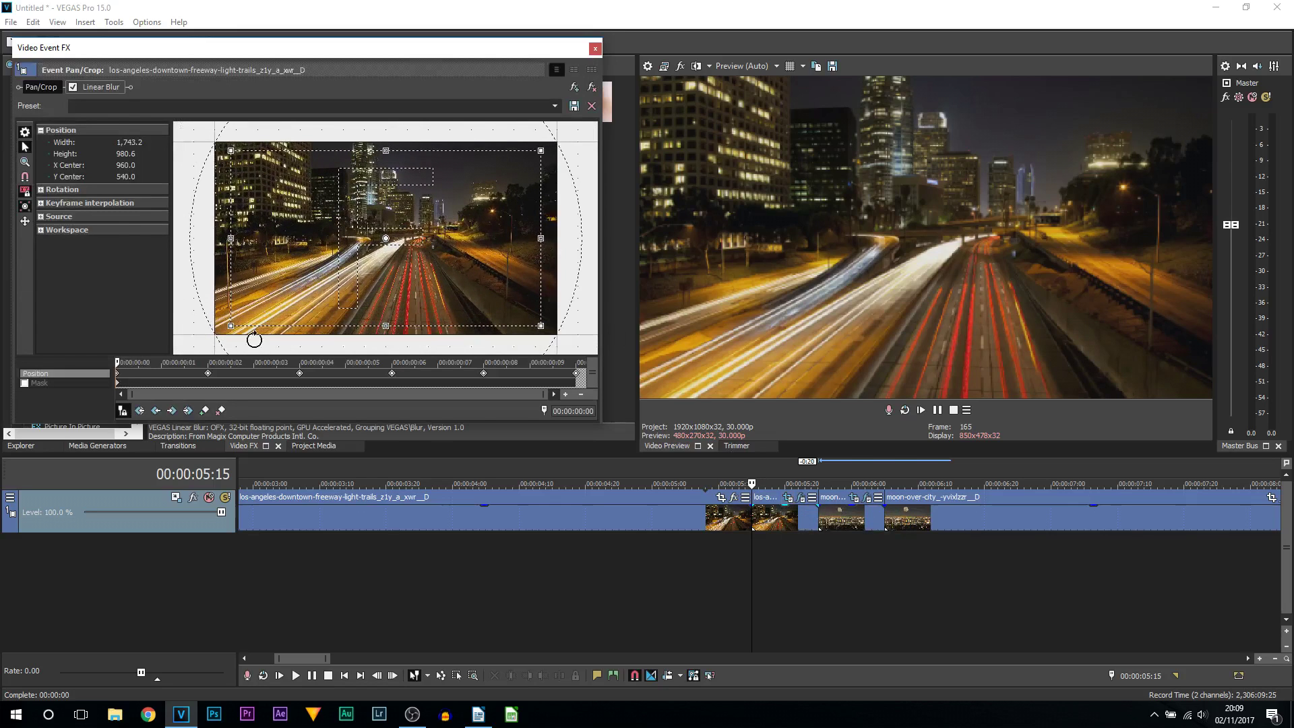
pyautogui.click(209, 375)
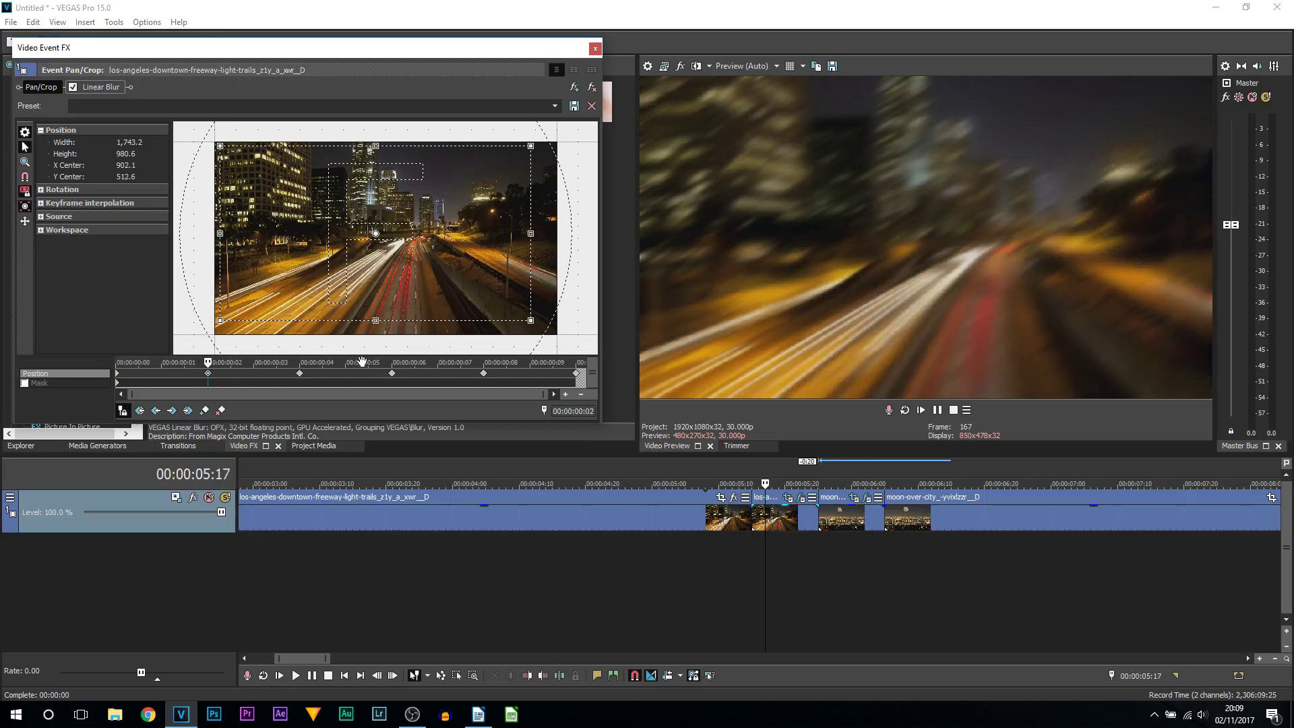
pyautogui.click(595, 48)
pyautogui.scroll(-3, 533, 576)
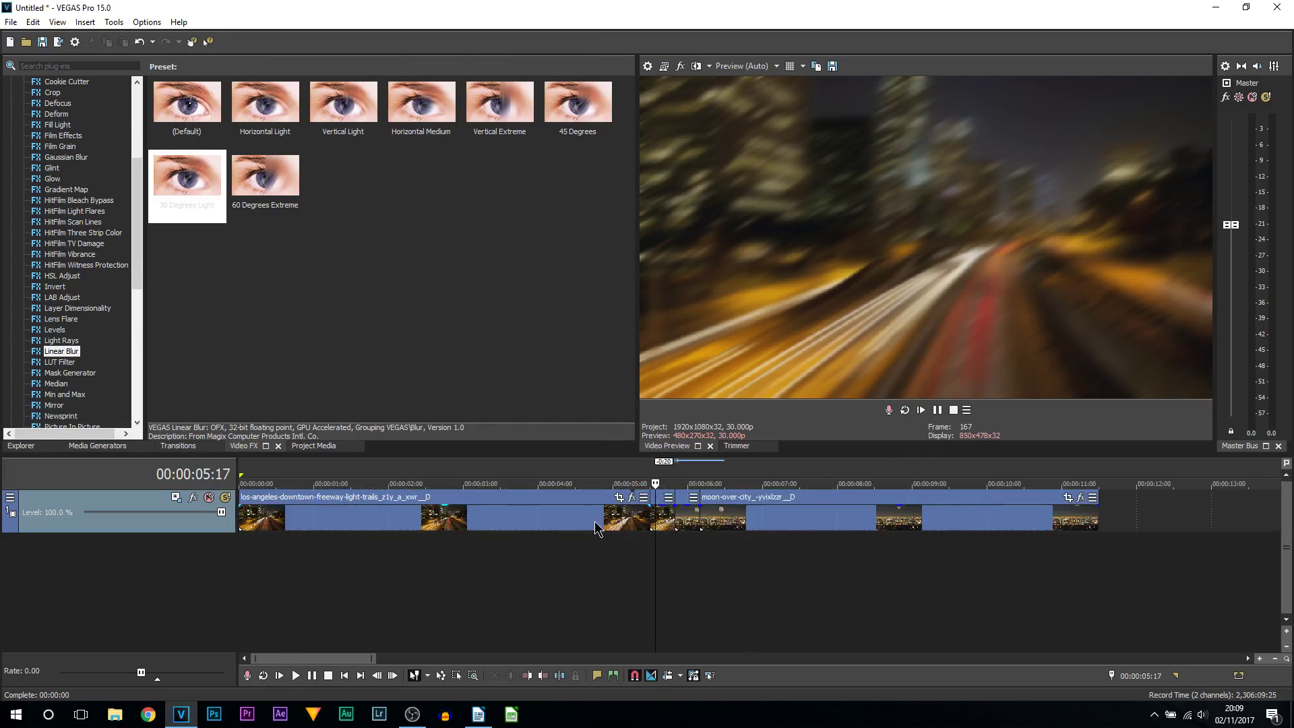
pyautogui.click(627, 566)
pyautogui.press('space')
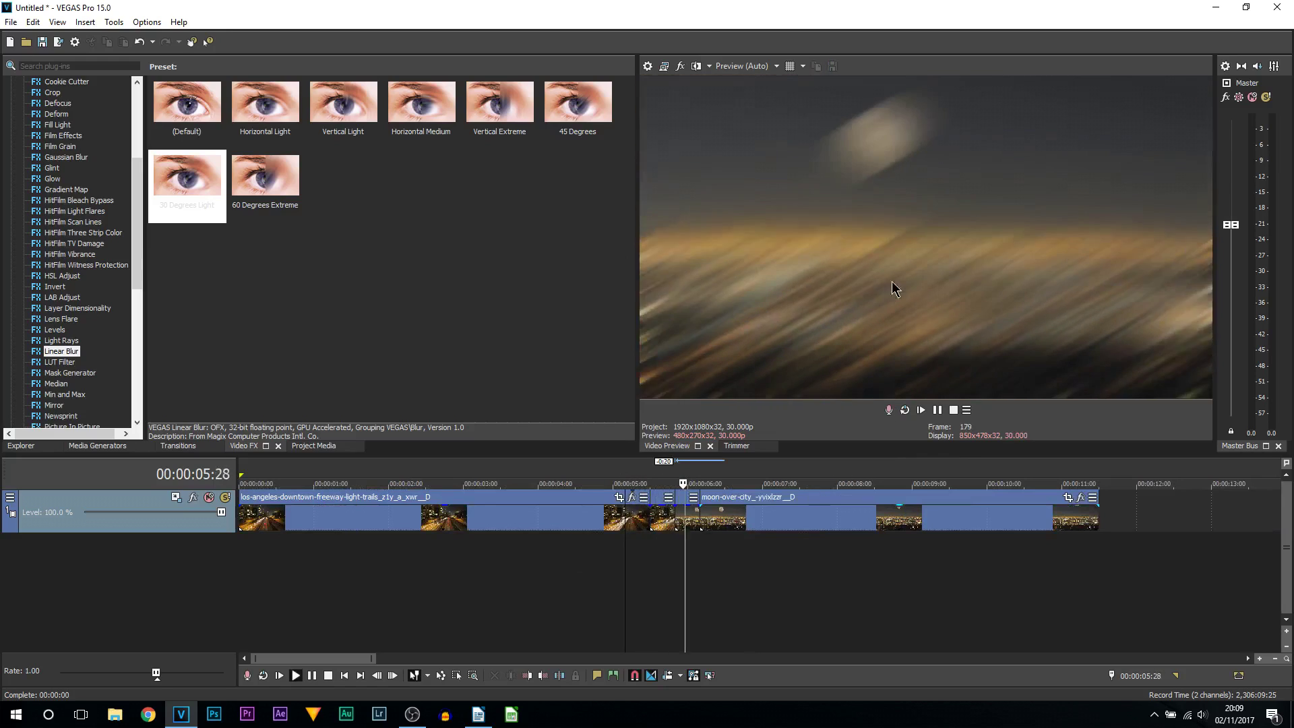
pyautogui.press('space')
pyautogui.press('space')
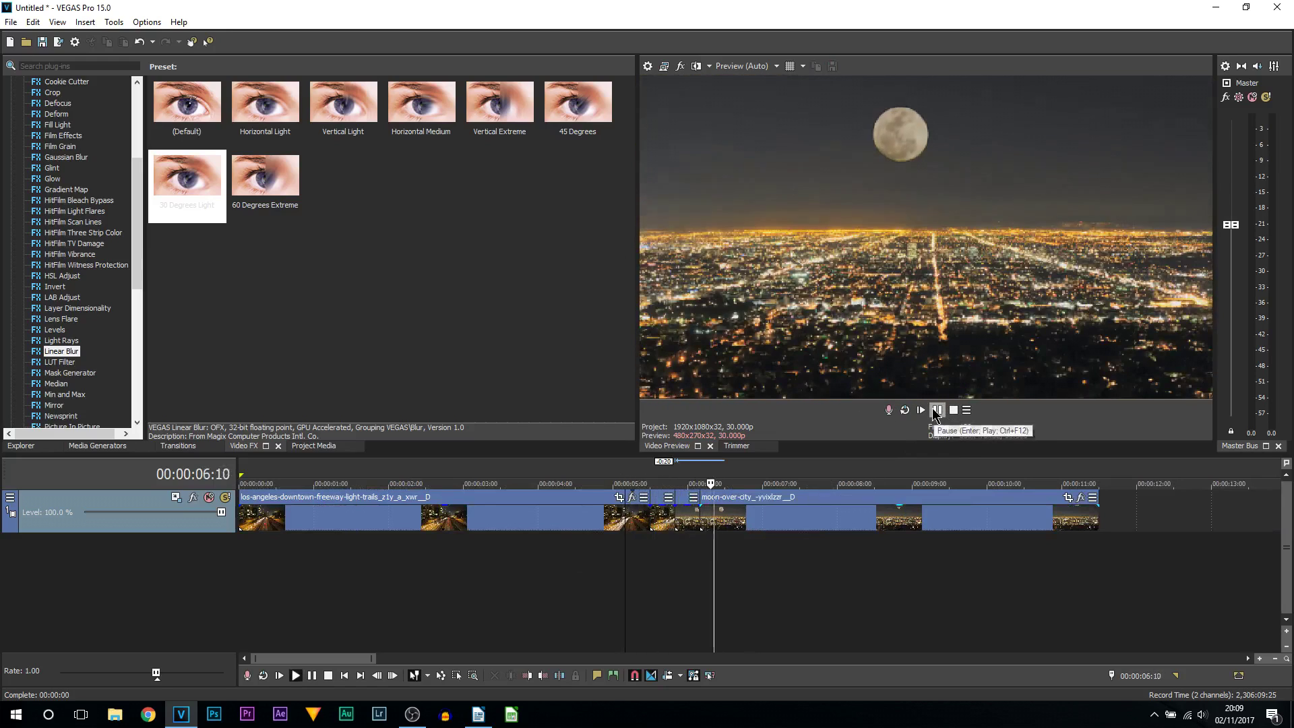
pyautogui.press('Return')
pyautogui.click(649, 573)
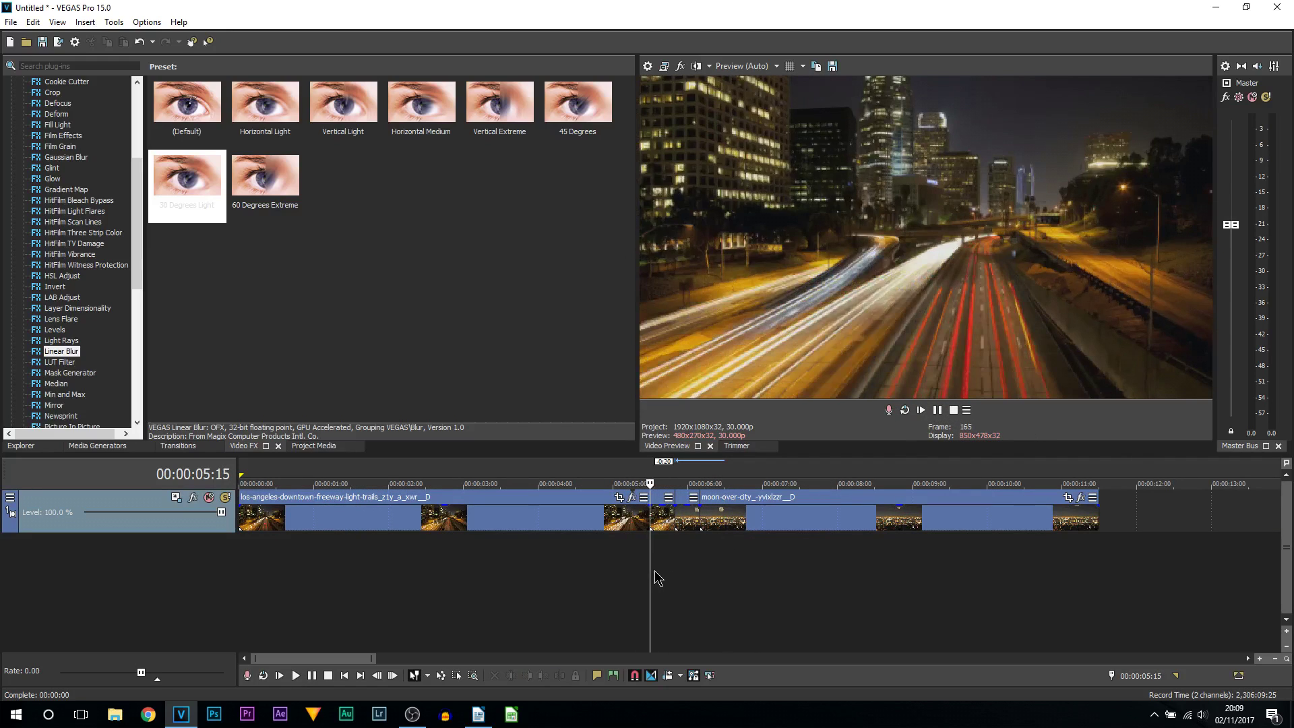
pyautogui.click(694, 549)
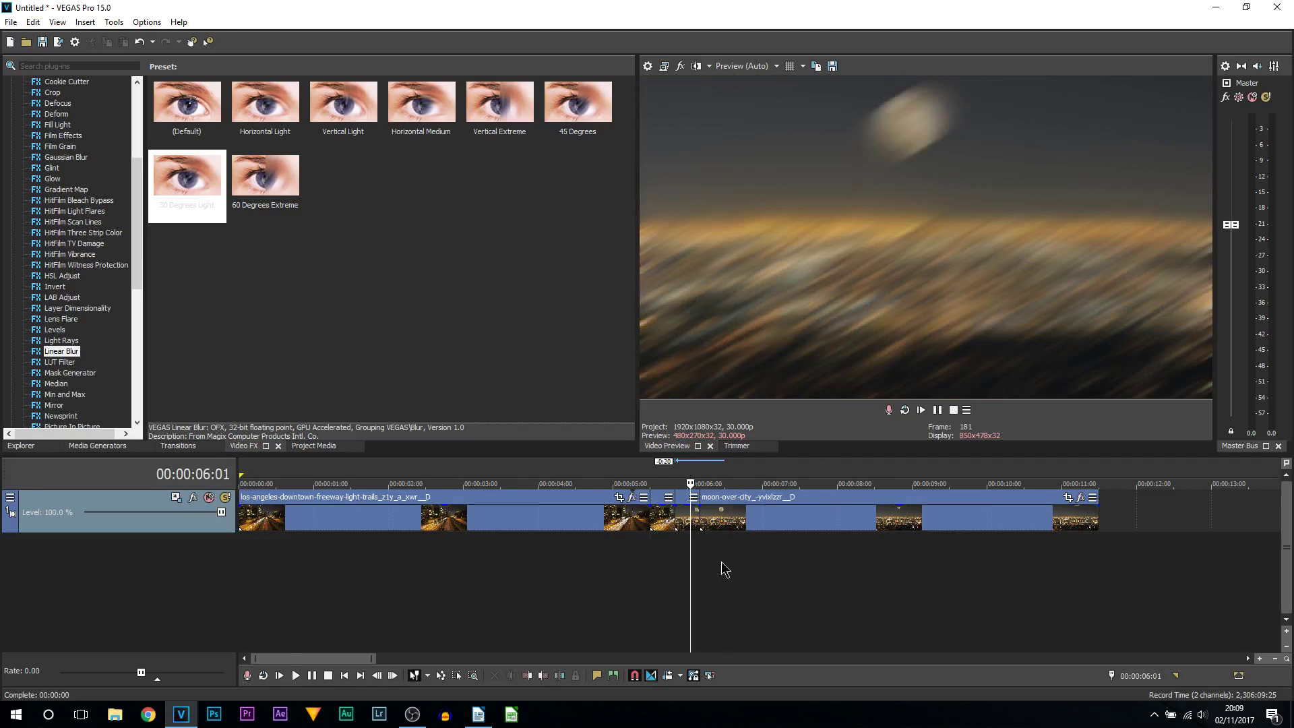
pyautogui.scroll(5, 722, 567)
pyautogui.click(773, 540)
pyautogui.moveTo(772, 540); pyautogui.dragTo(832, 540)
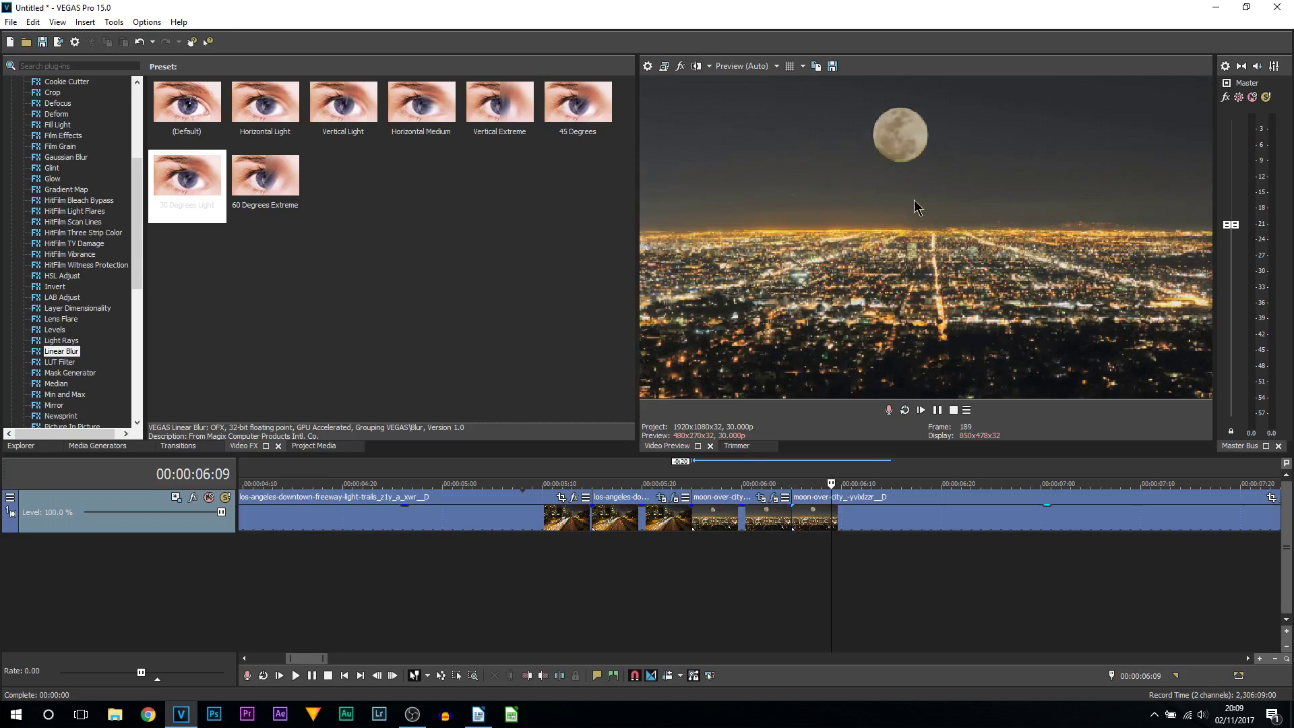
pyautogui.moveTo(832, 558); pyautogui.dragTo(859, 577)
pyautogui.scroll(-4, 644, 569)
pyautogui.scroll(-2, 554, 590)
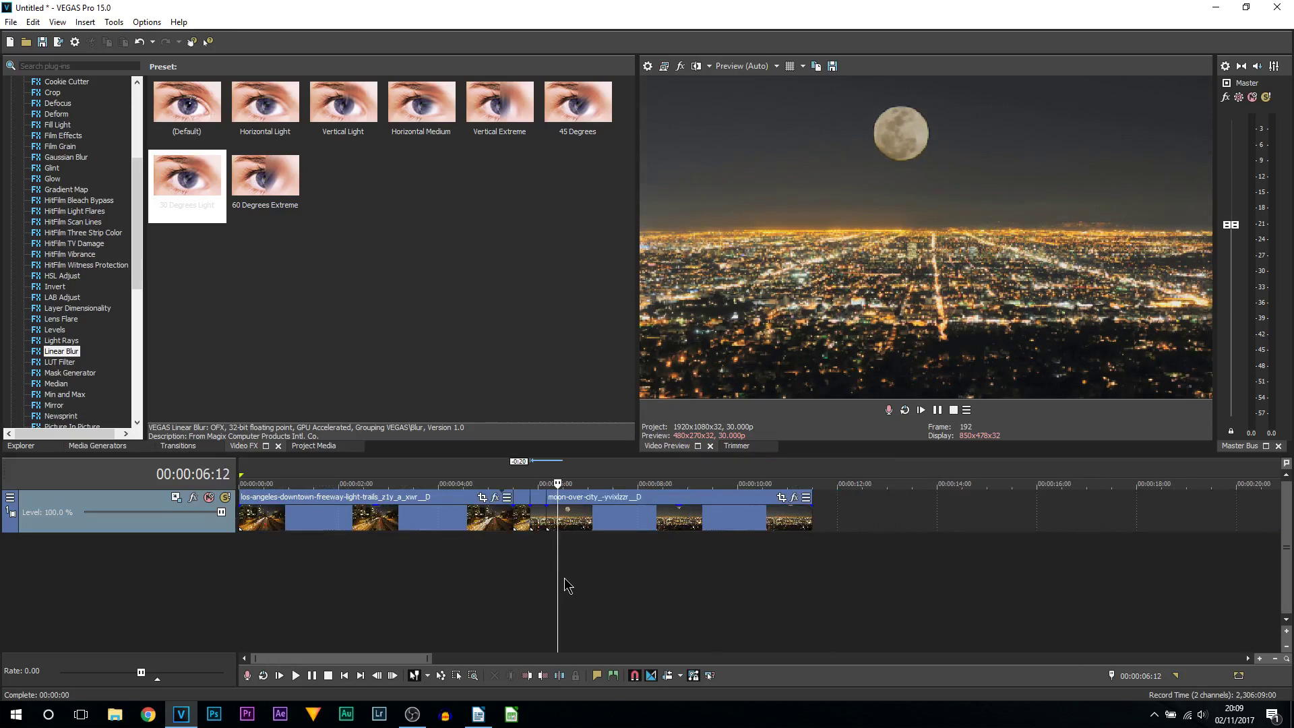
pyautogui.moveTo(564, 578); pyautogui.dragTo(530, 579)
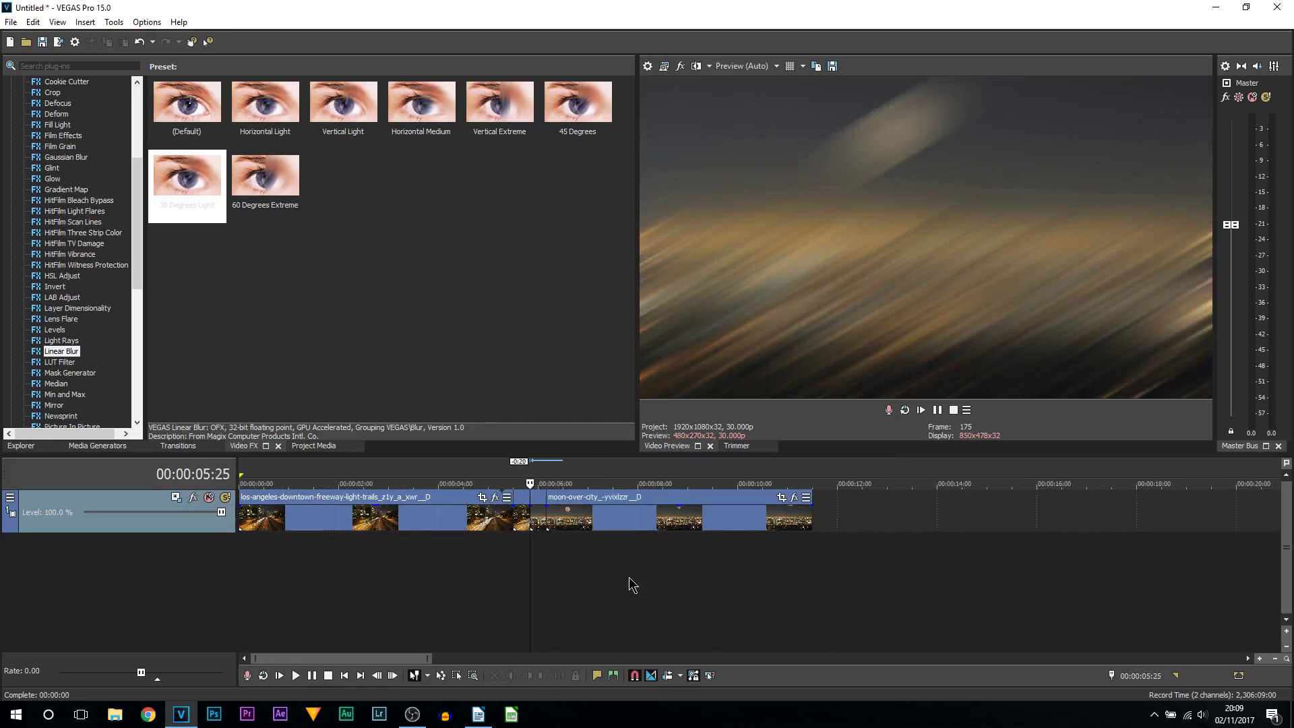